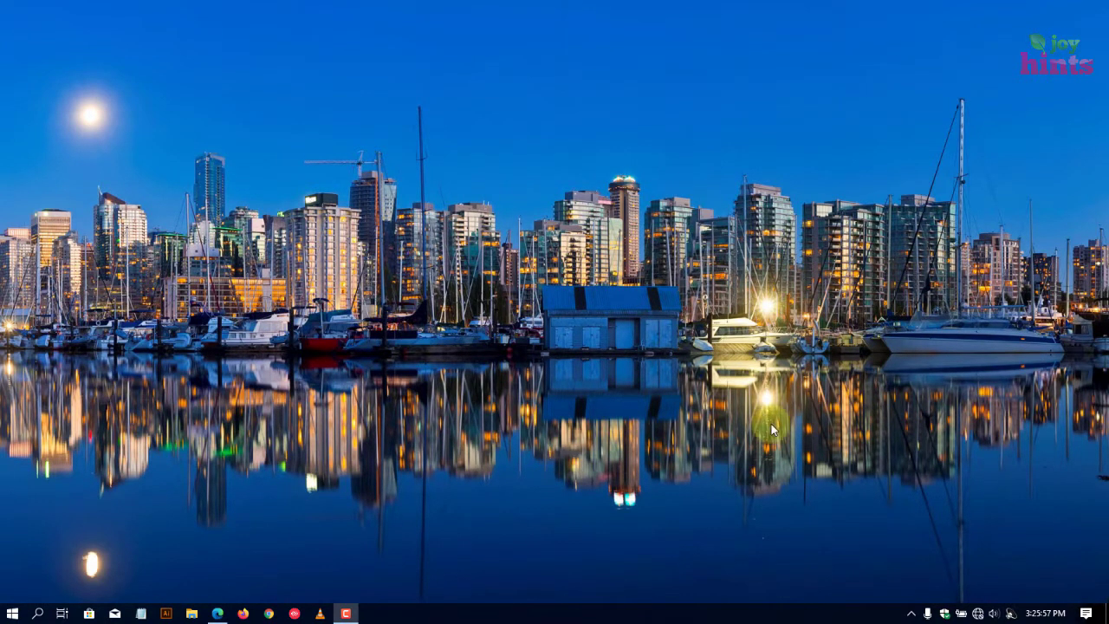
Open the network flyout and test the Wi-Fi toggle by turning it on and off again.
click(982, 615)
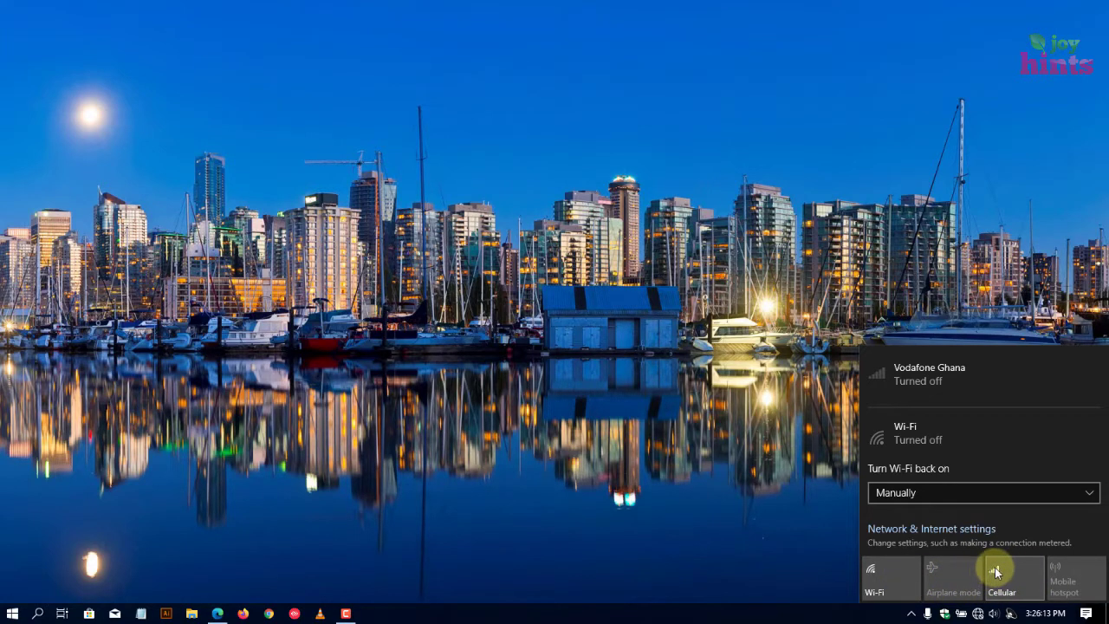
click(892, 580)
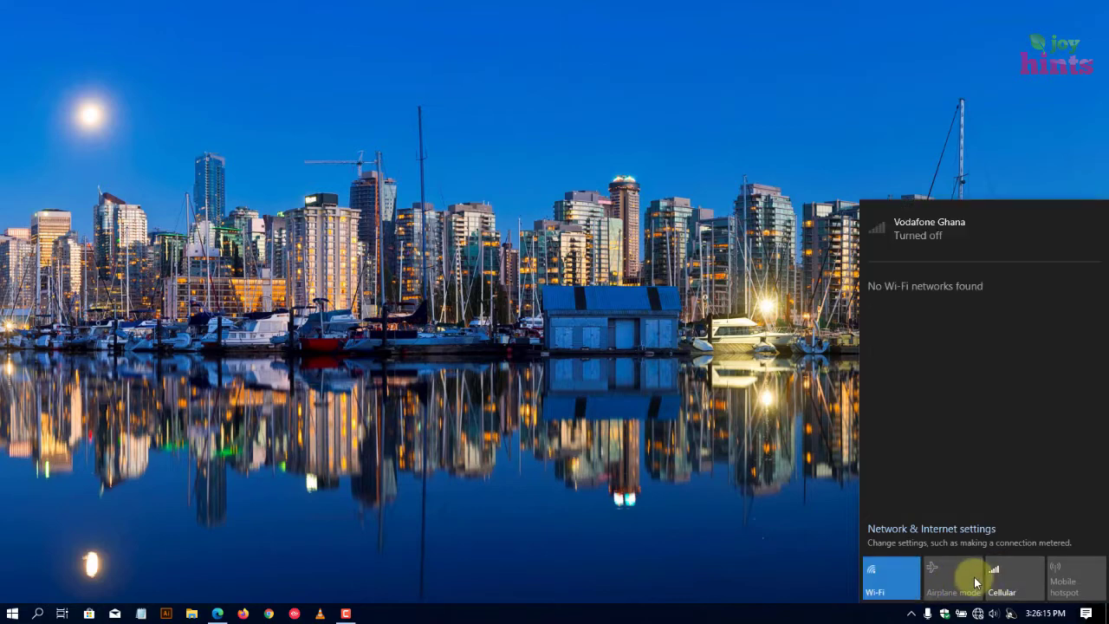
click(895, 580)
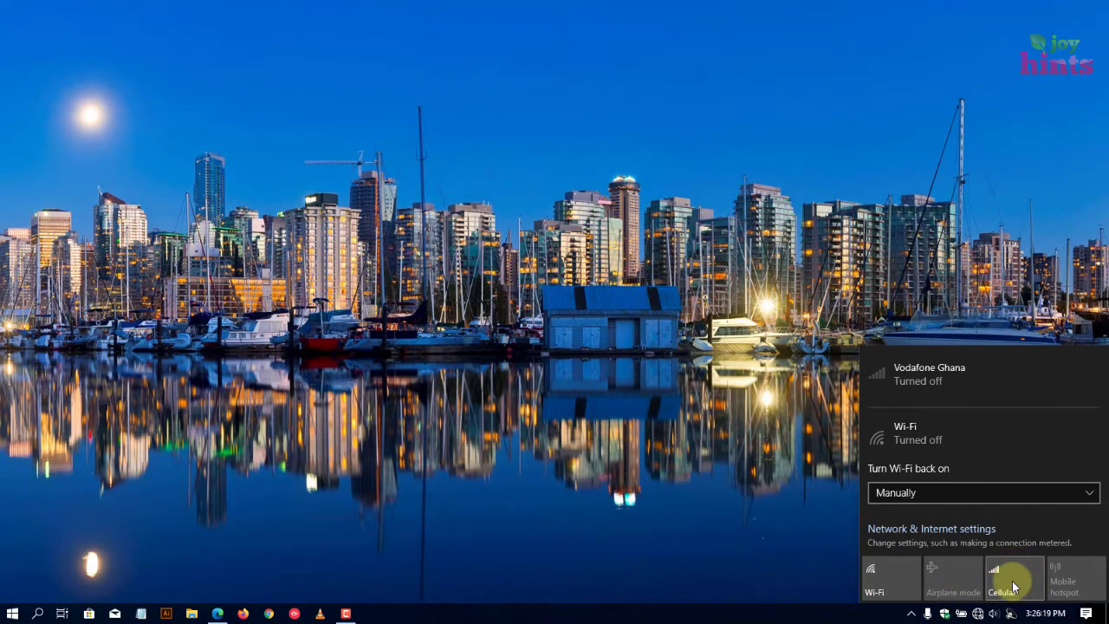
Examine the Airplane mode, Bluetooth and Cellular quick actions in the Action Center, then close it.
click(1086, 614)
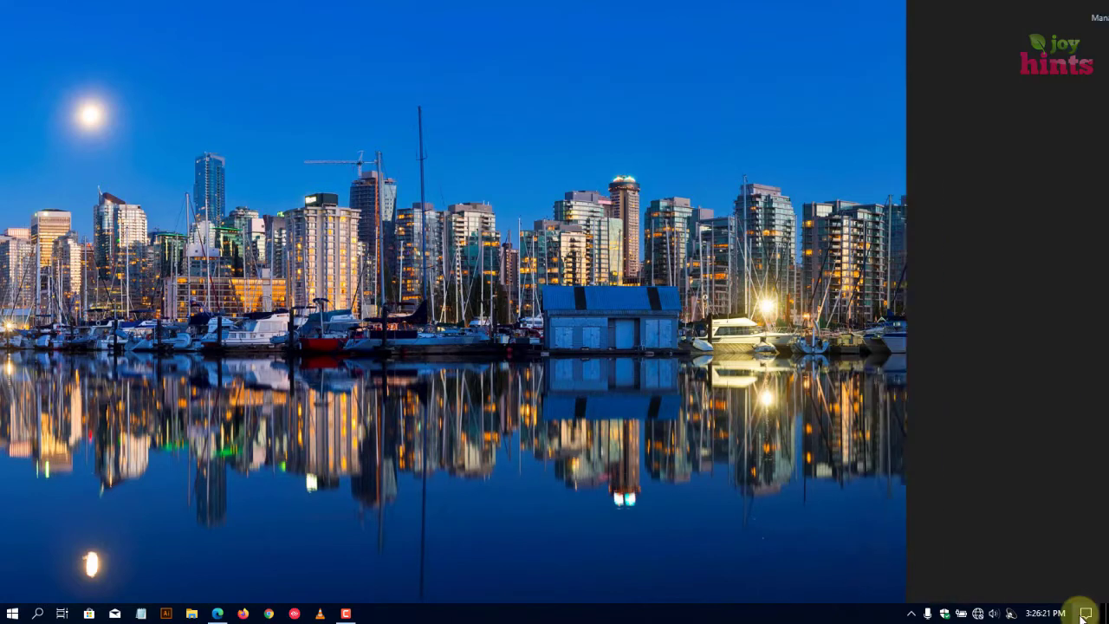
click(1057, 404)
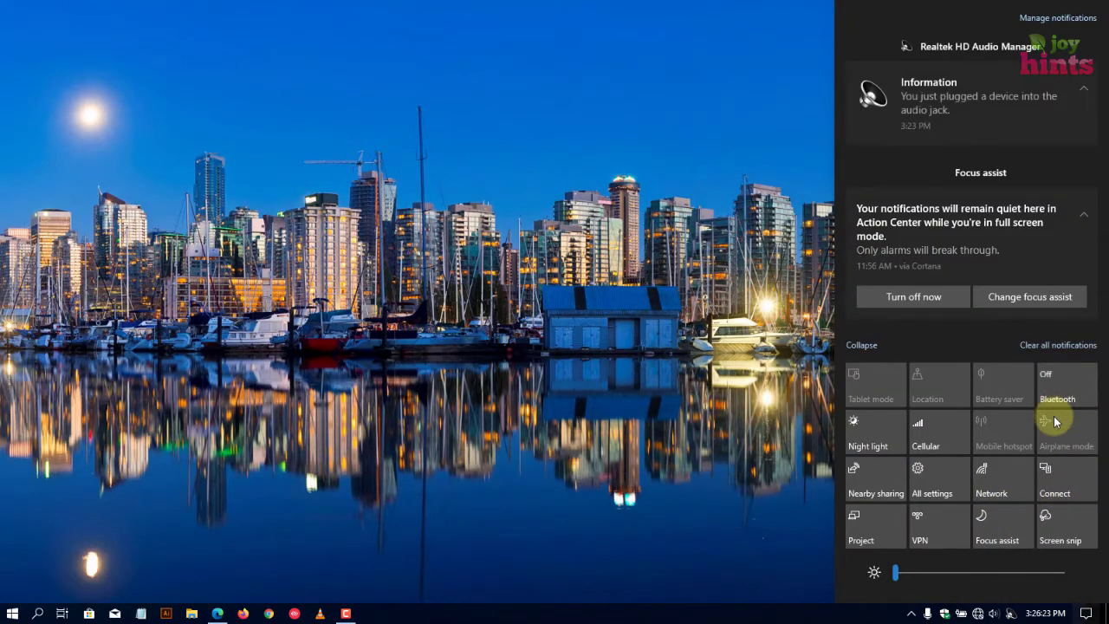
click(1086, 614)
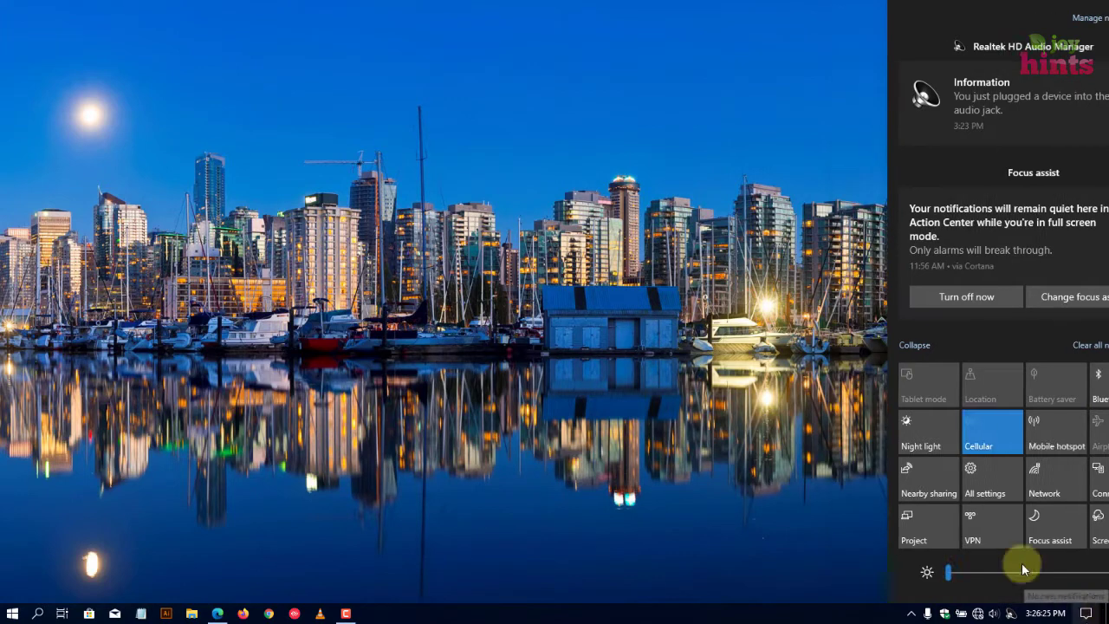
right_click(389, 169)
click(421, 226)
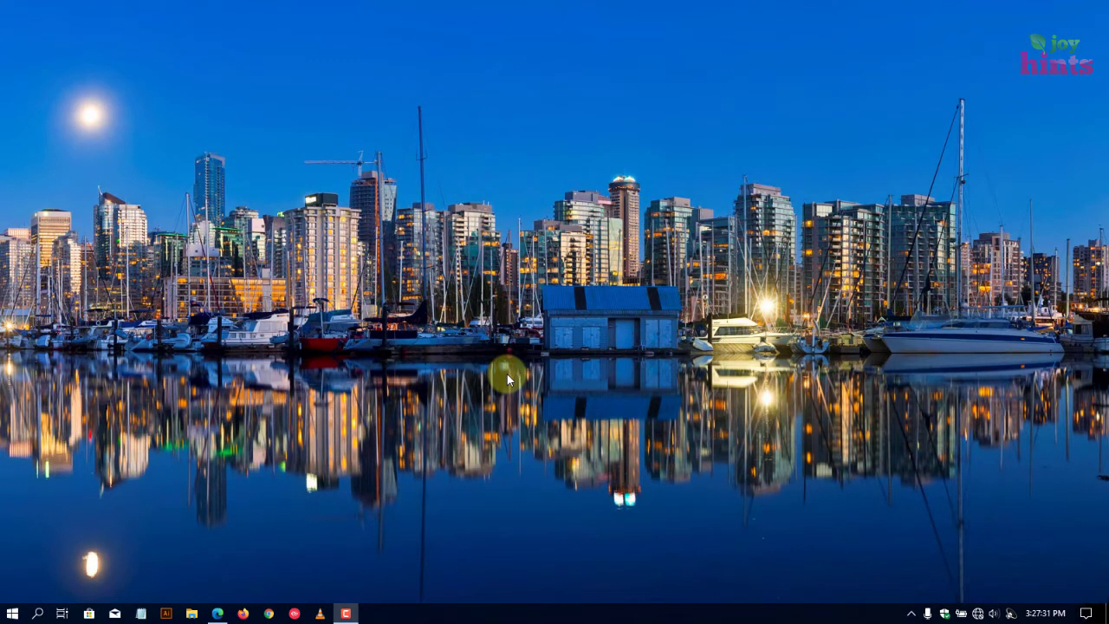
Open the Services console by running services.msc.
key(super+r)
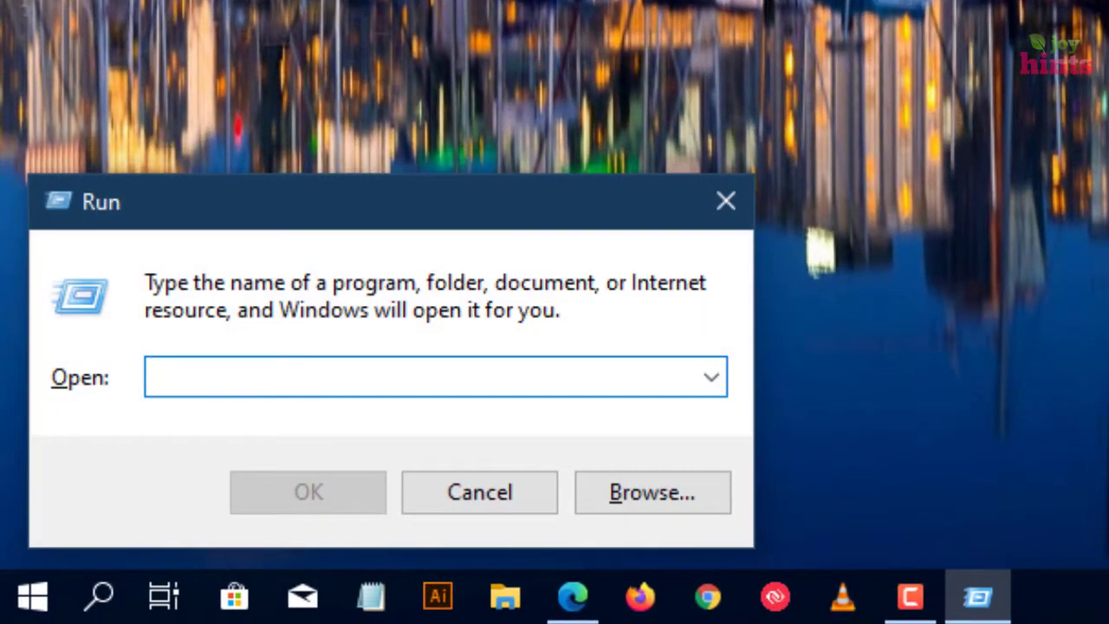
text(servi)
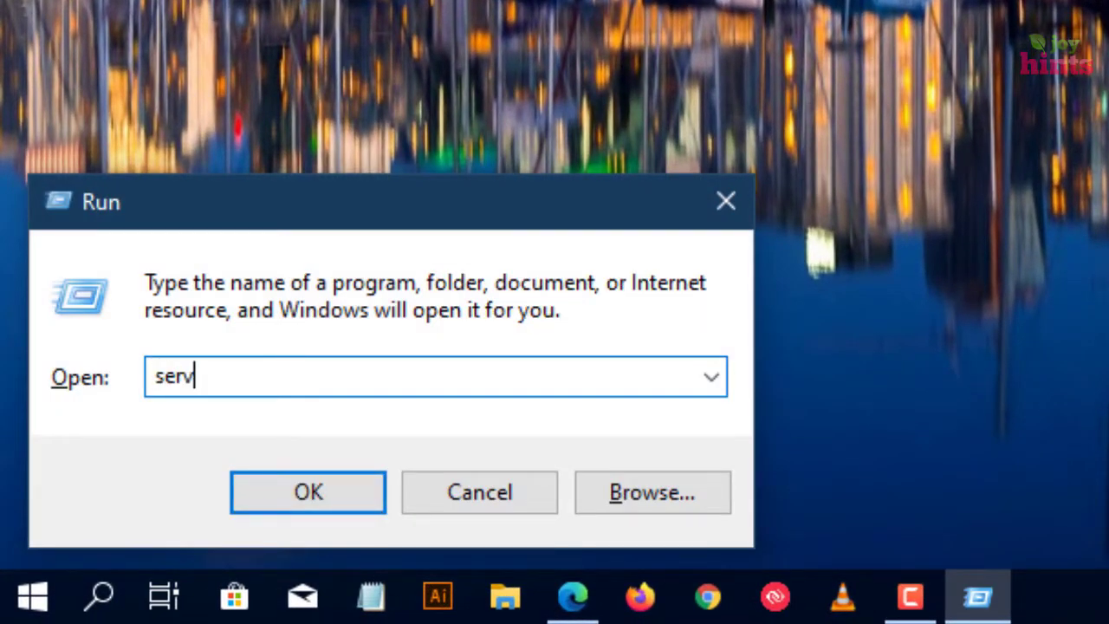
text(ces.msc)
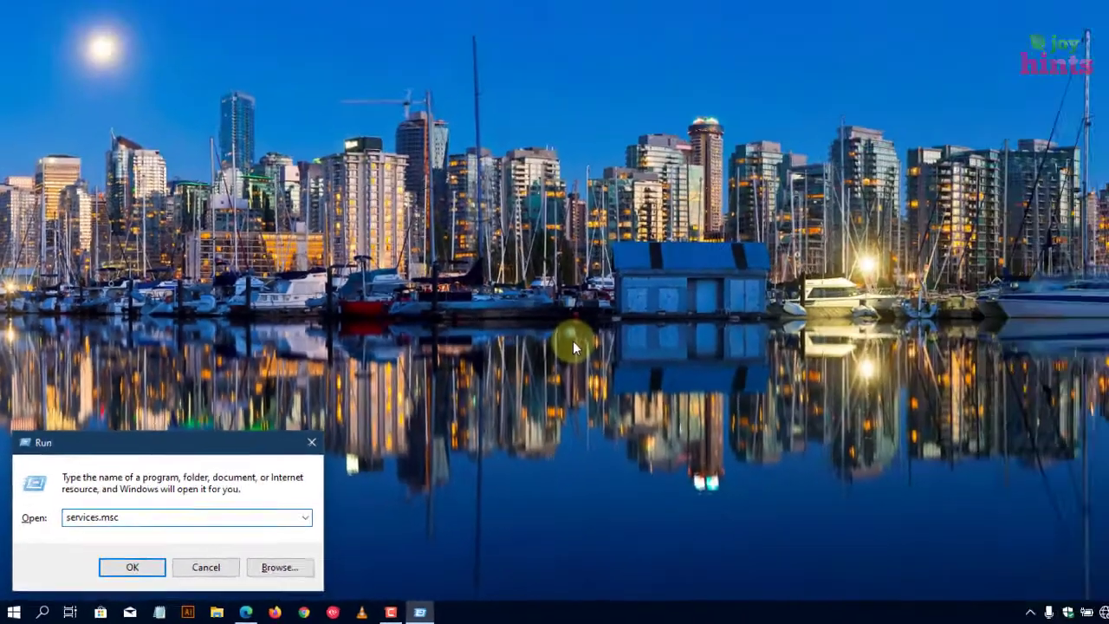
key(Return)
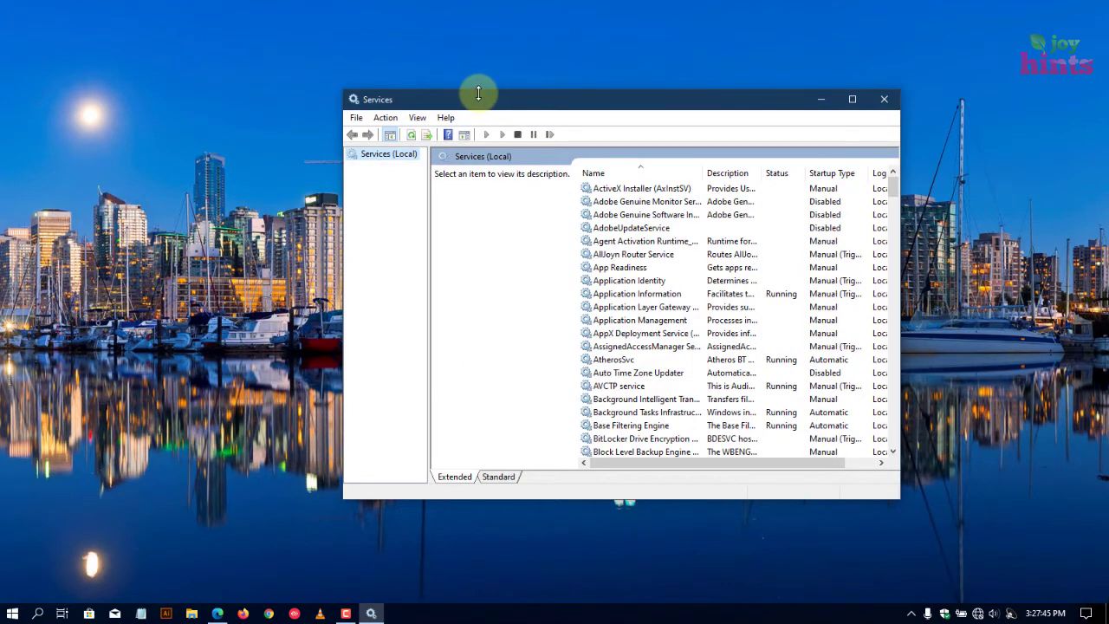
drag(480, 94, 440, 86)
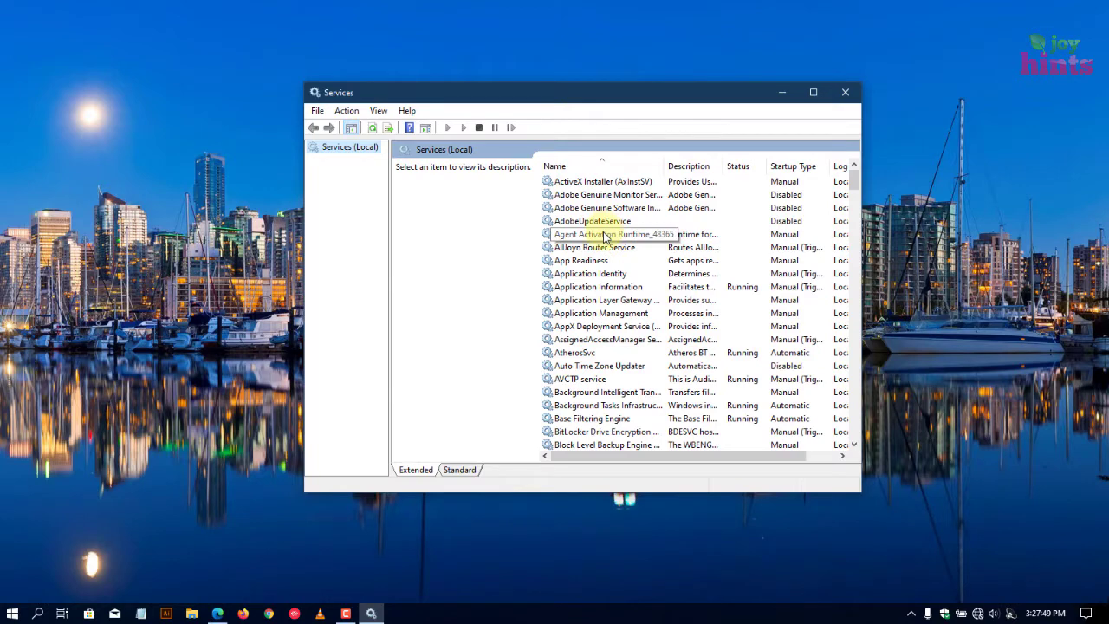
Find the Radio Management Service in the services list and open its properties.
click(581, 185)
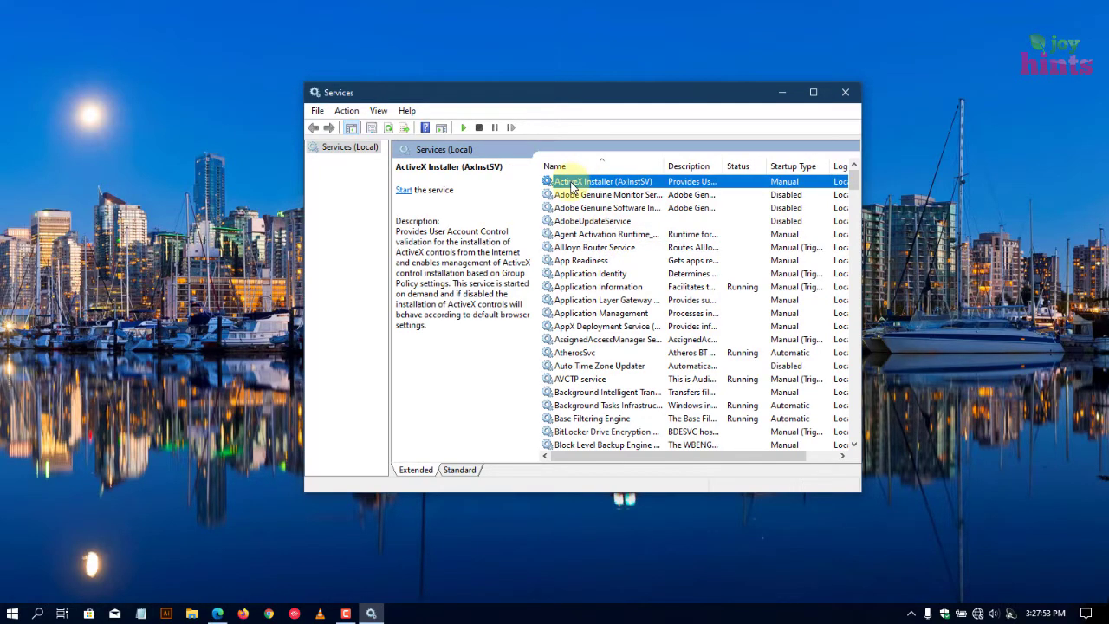
key(r)
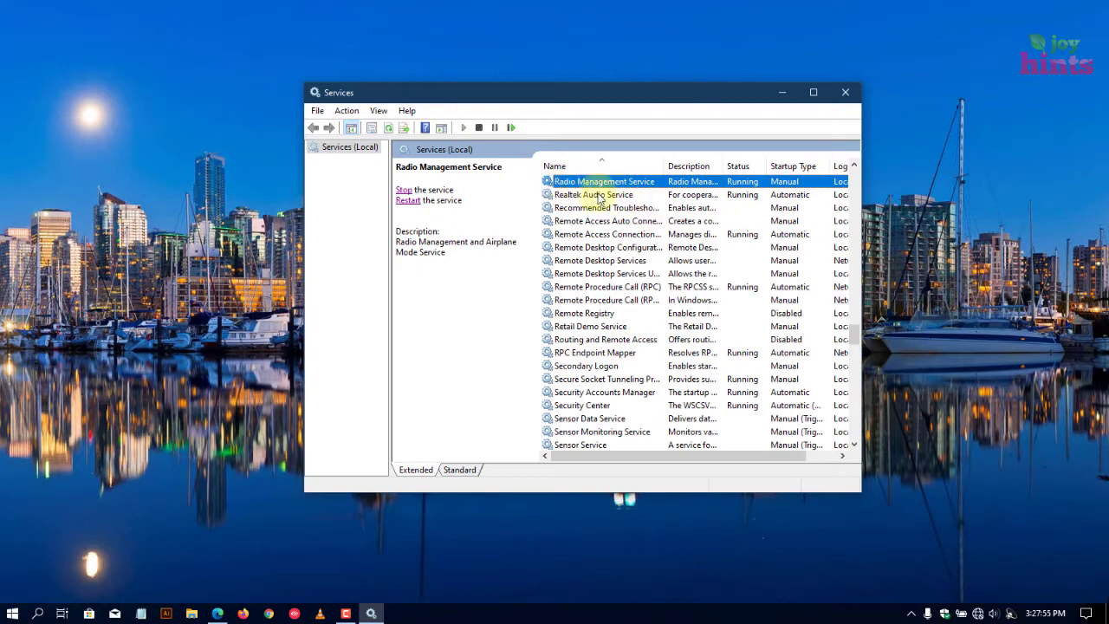
scroll(620, 233, up, 2)
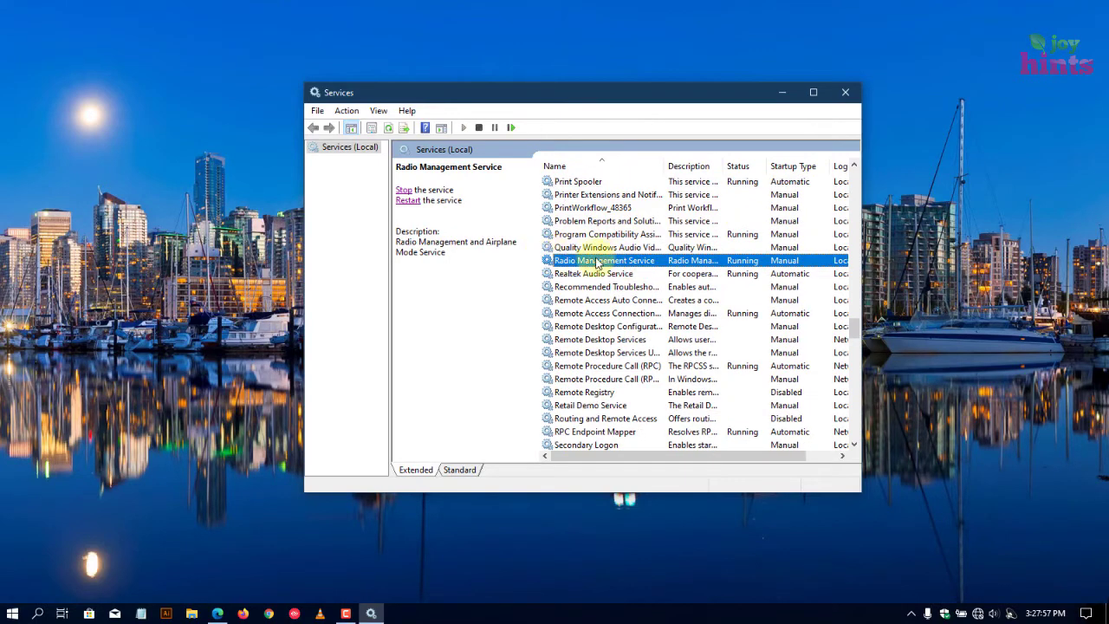
mouse_move(856, 329)
mouse_down()
mouse_move(856, 218)
mouse_move(856, 324)
mouse_up()
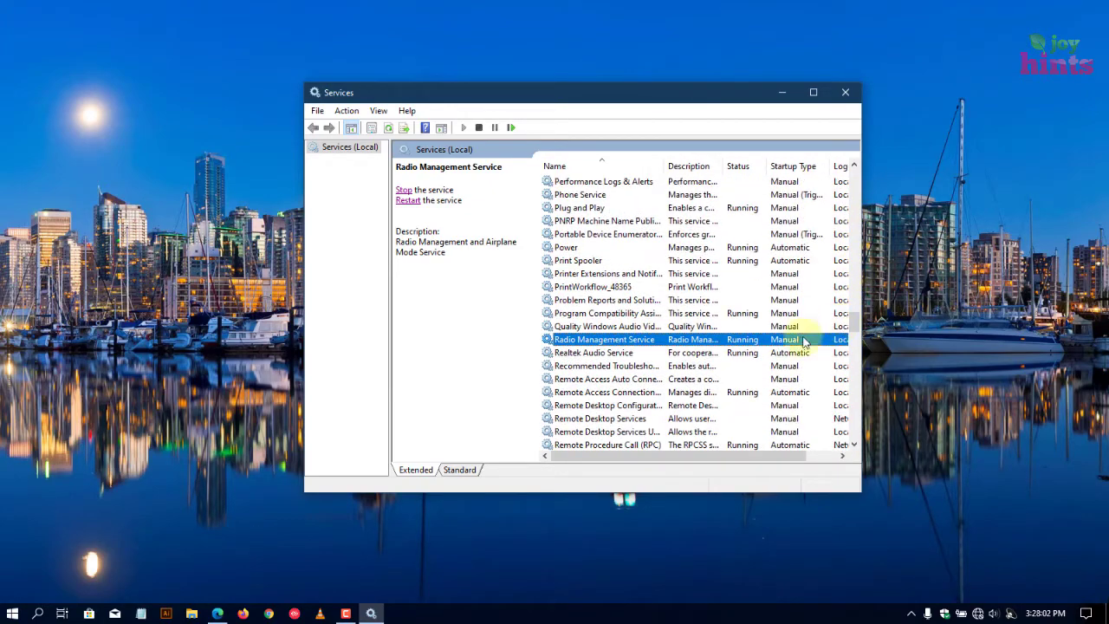
right_click(594, 342)
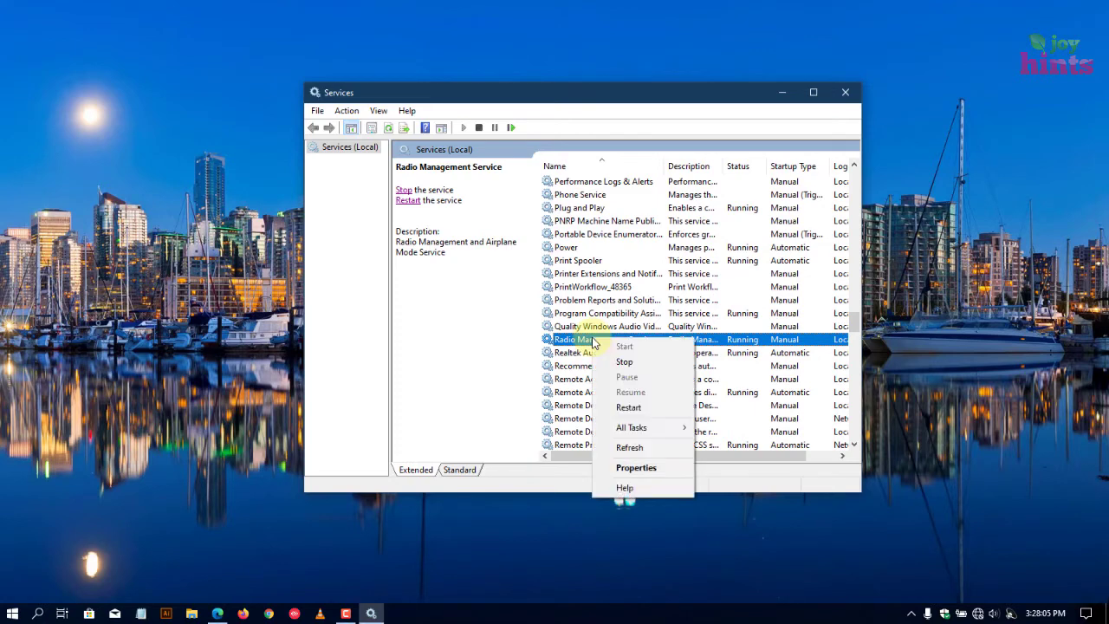
click(632, 468)
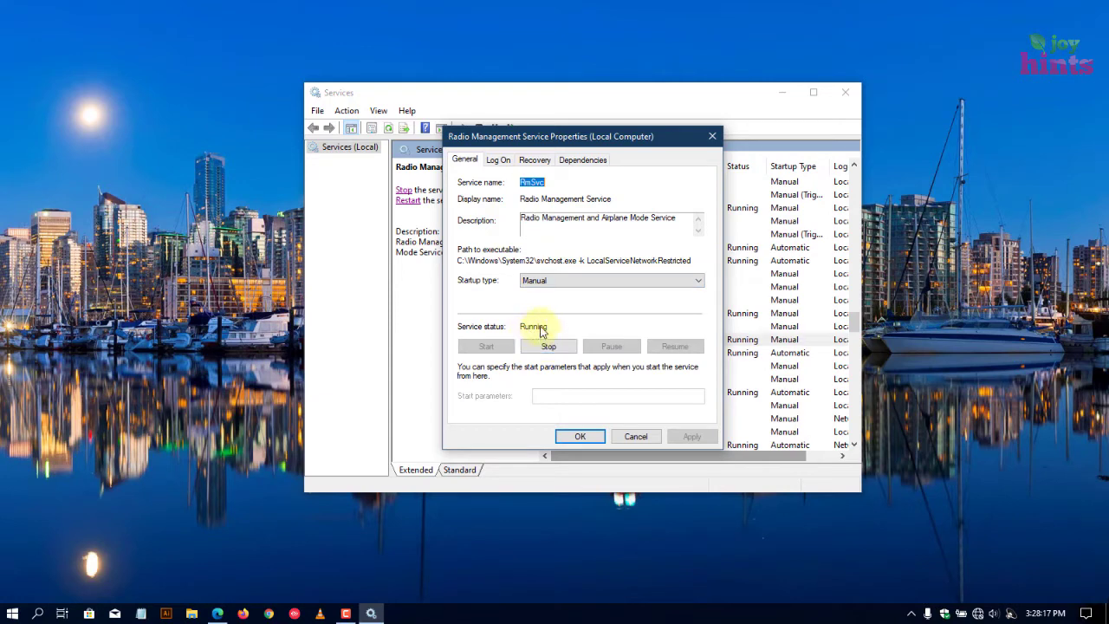
Set the Radio Management Service's startup type to Automatic, apply the change and close its properties.
click(539, 283)
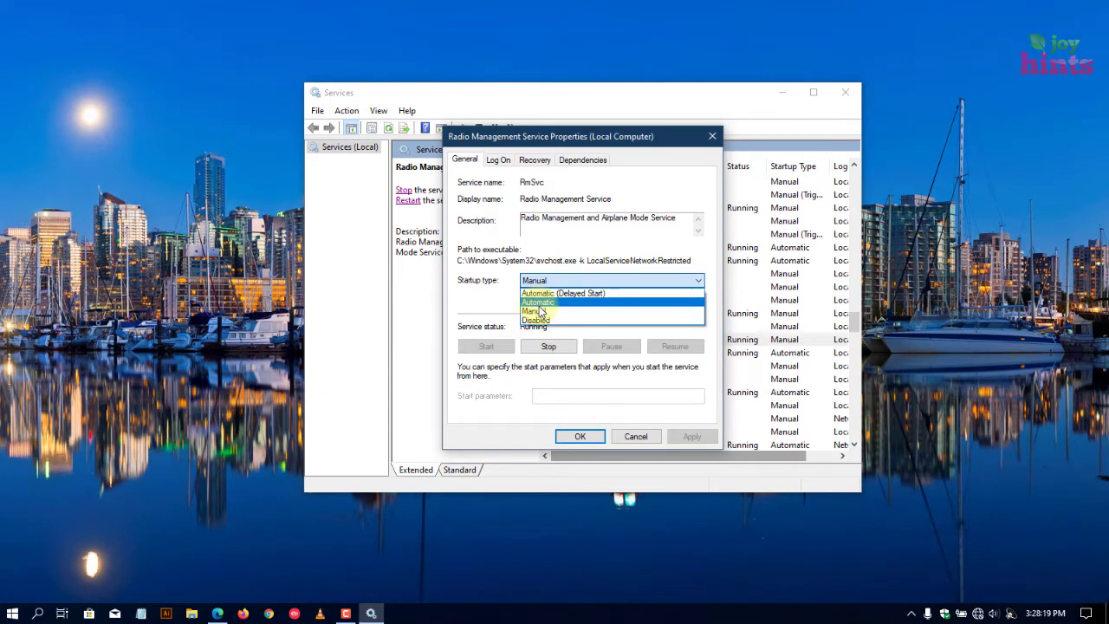
click(537, 302)
click(691, 437)
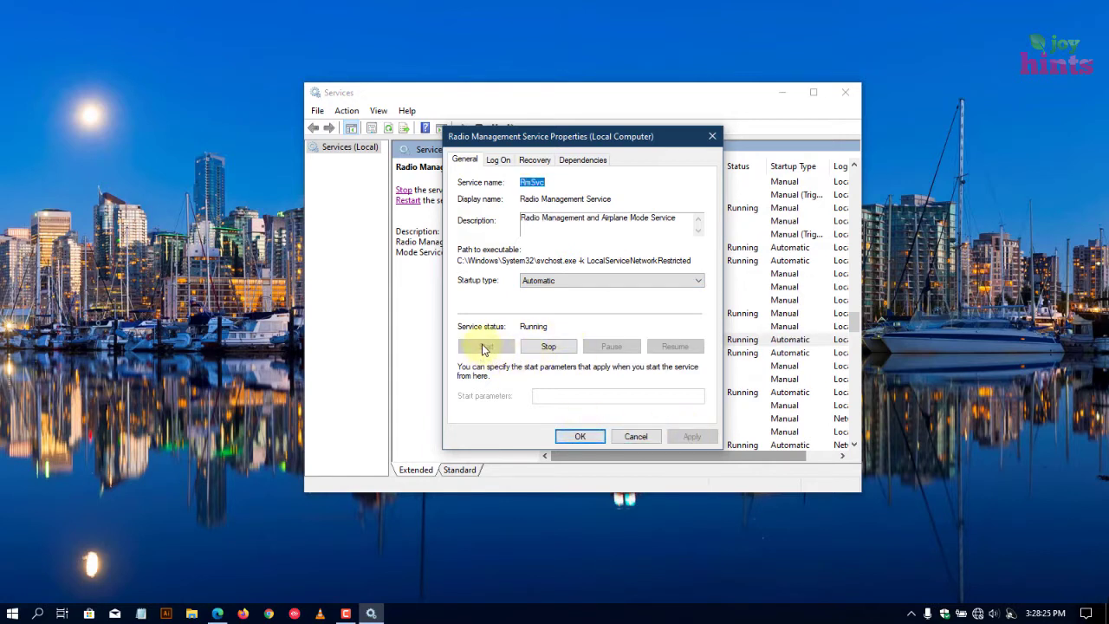
click(595, 437)
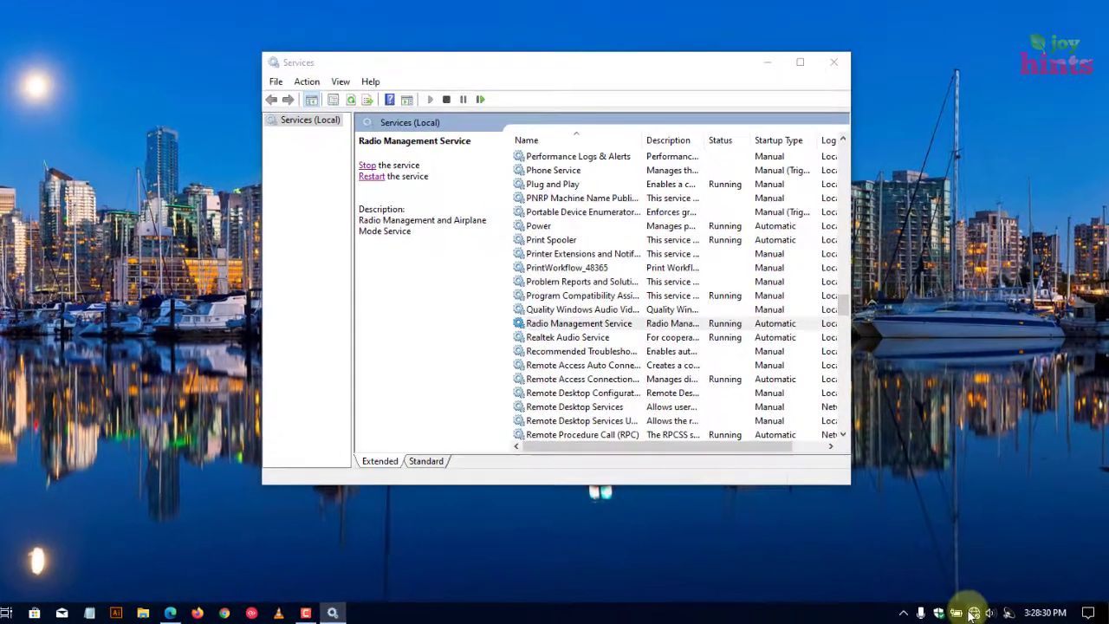
Check the Airplane mode toggle in the network flyout and close the Services console.
click(978, 613)
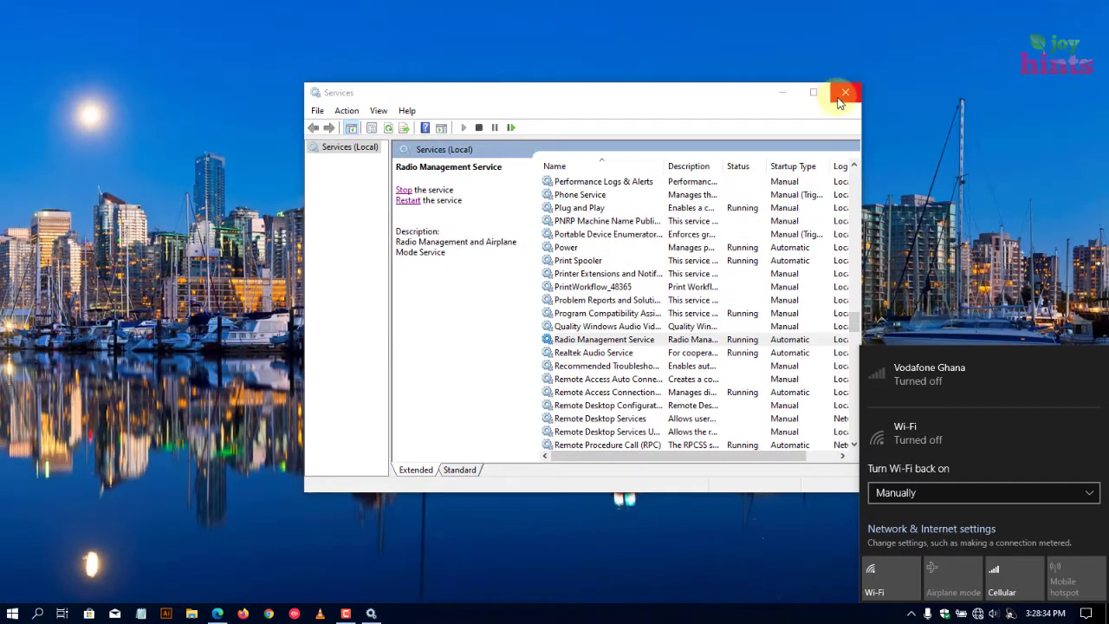
click(843, 97)
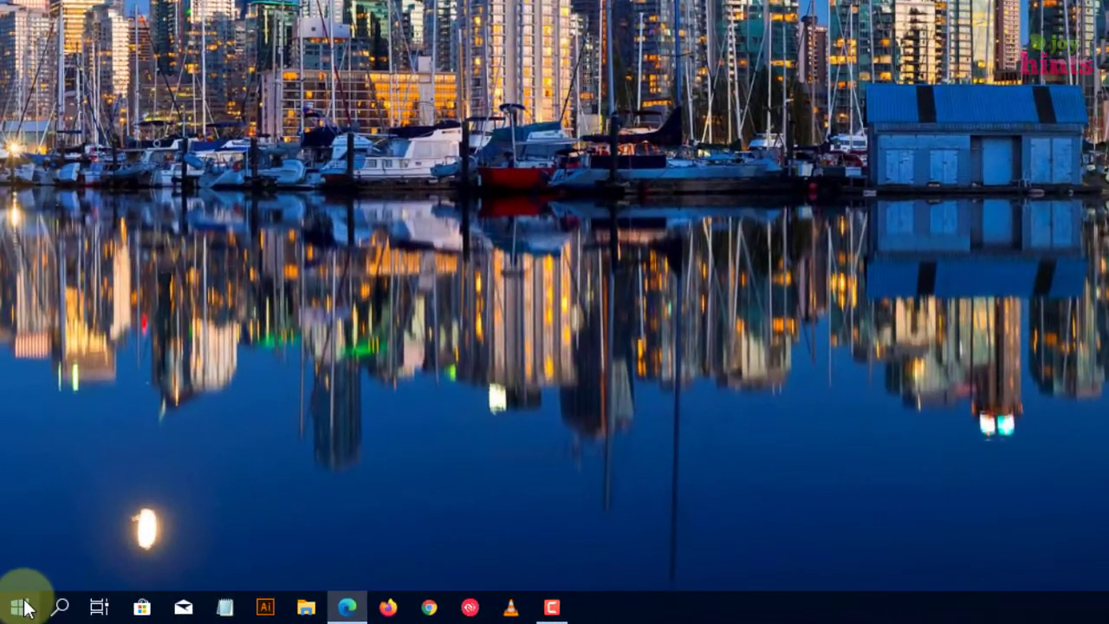
Bring up the shut down or sign out option for restarting the computer.
right_click(14, 609)
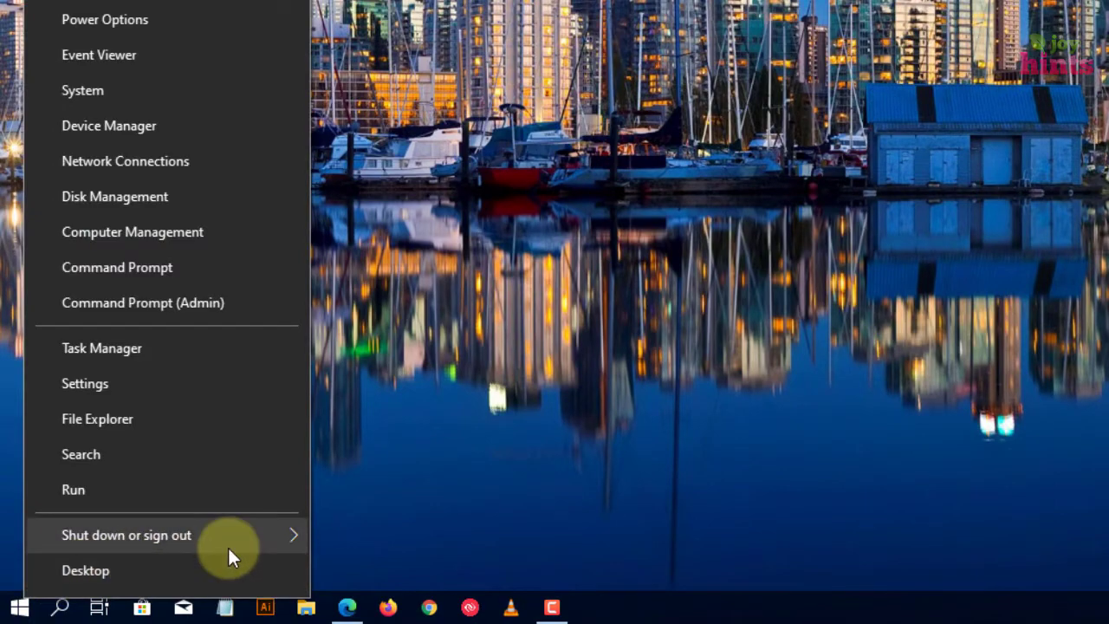
mouse_move(228, 546)
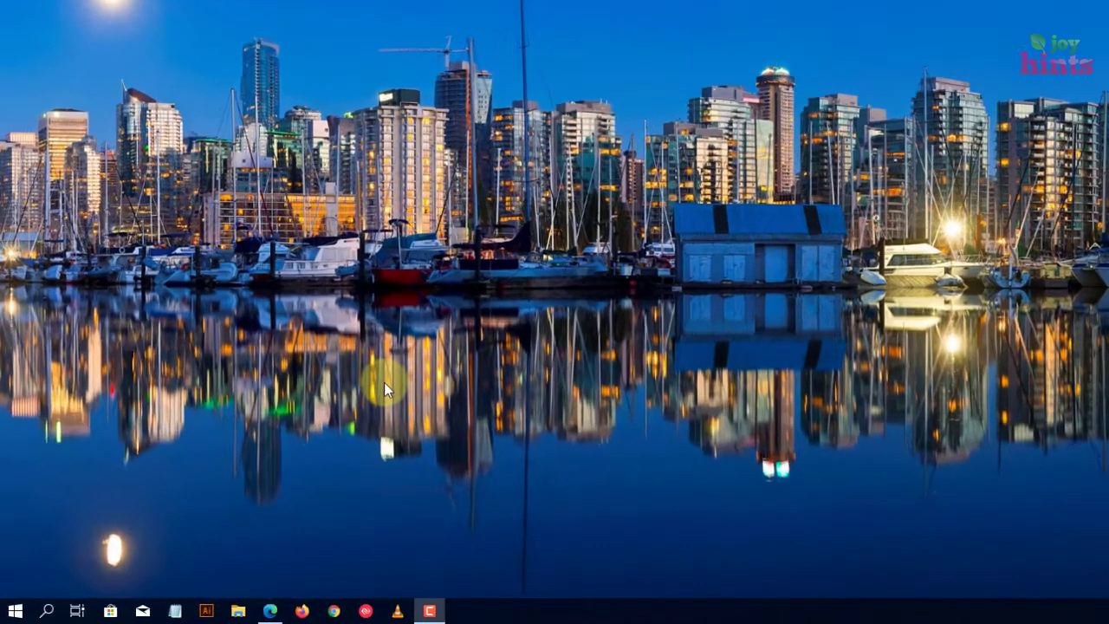
Launch Registry Editor by running regedit and allow it to make changes to the device.
key(super+r)
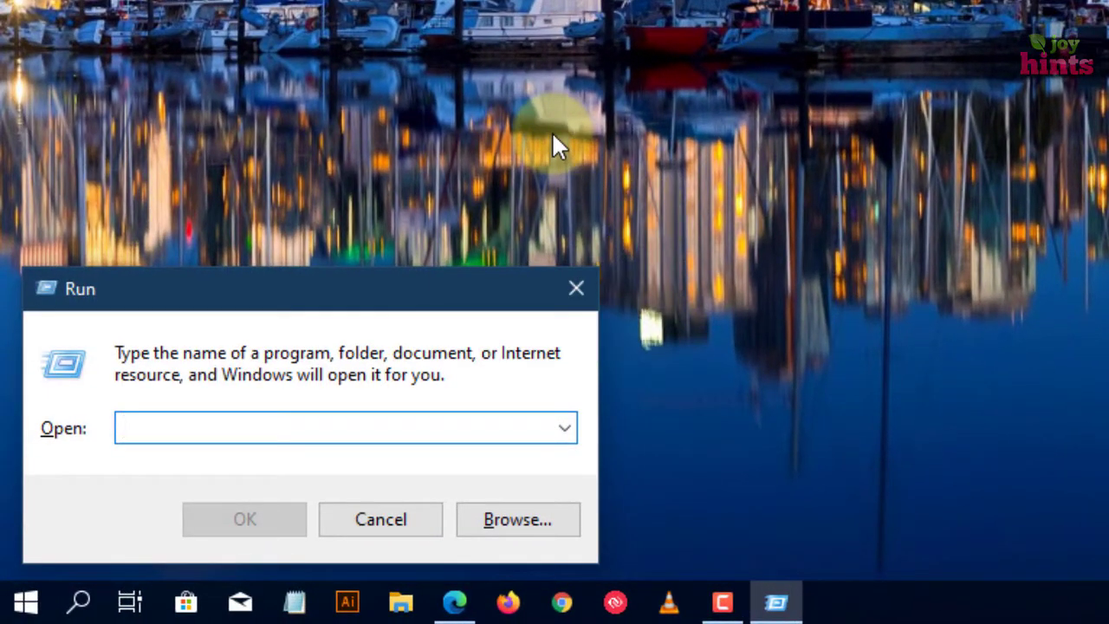
text(regedit)
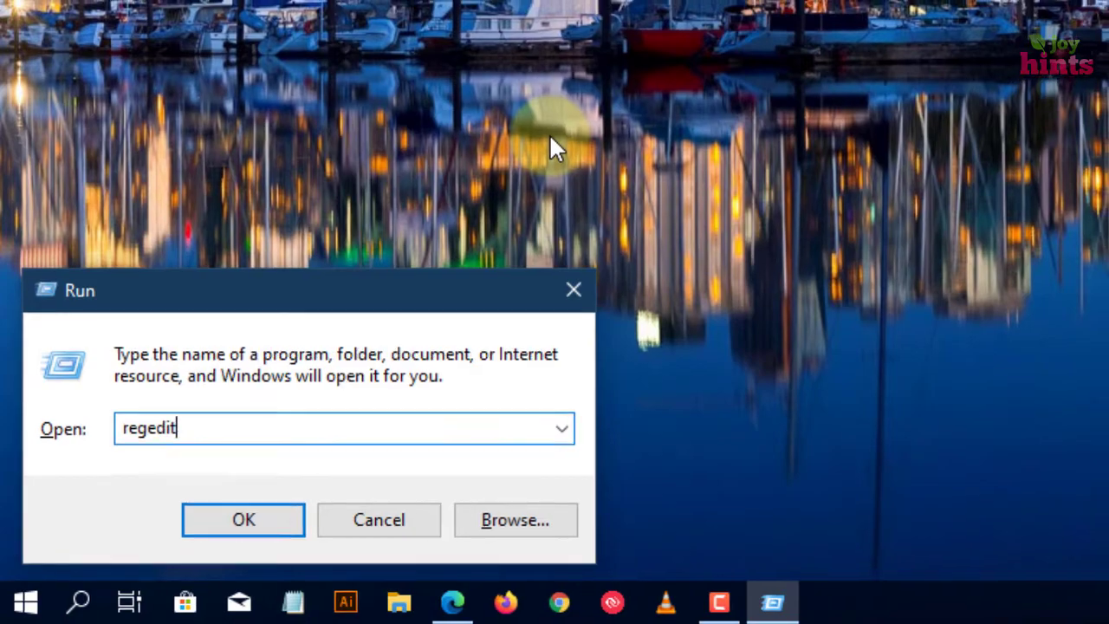
key(Return)
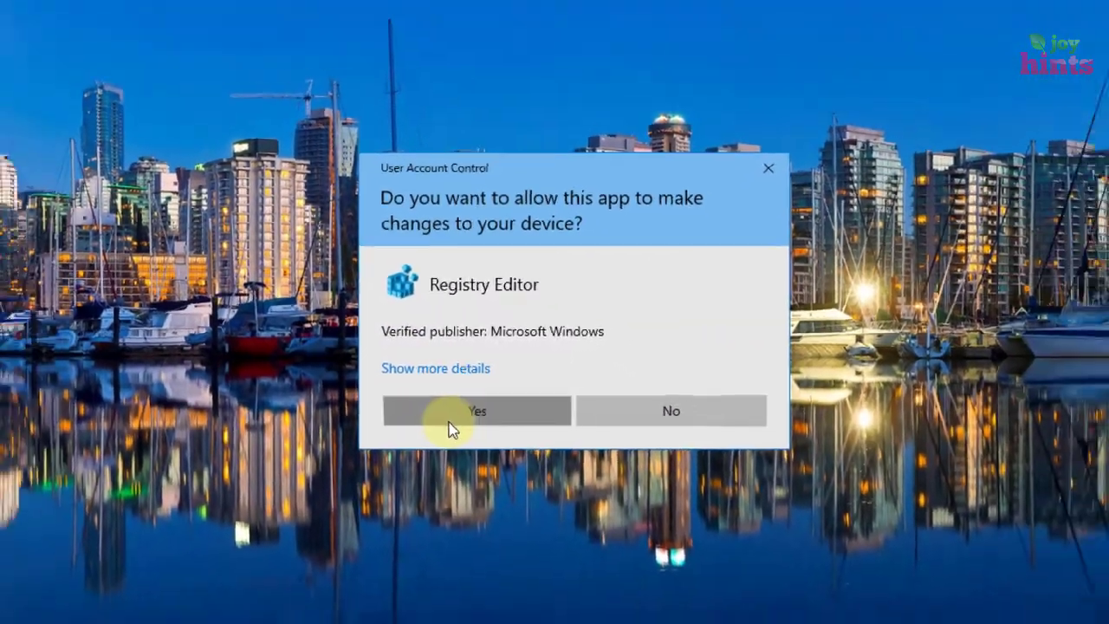
click(459, 404)
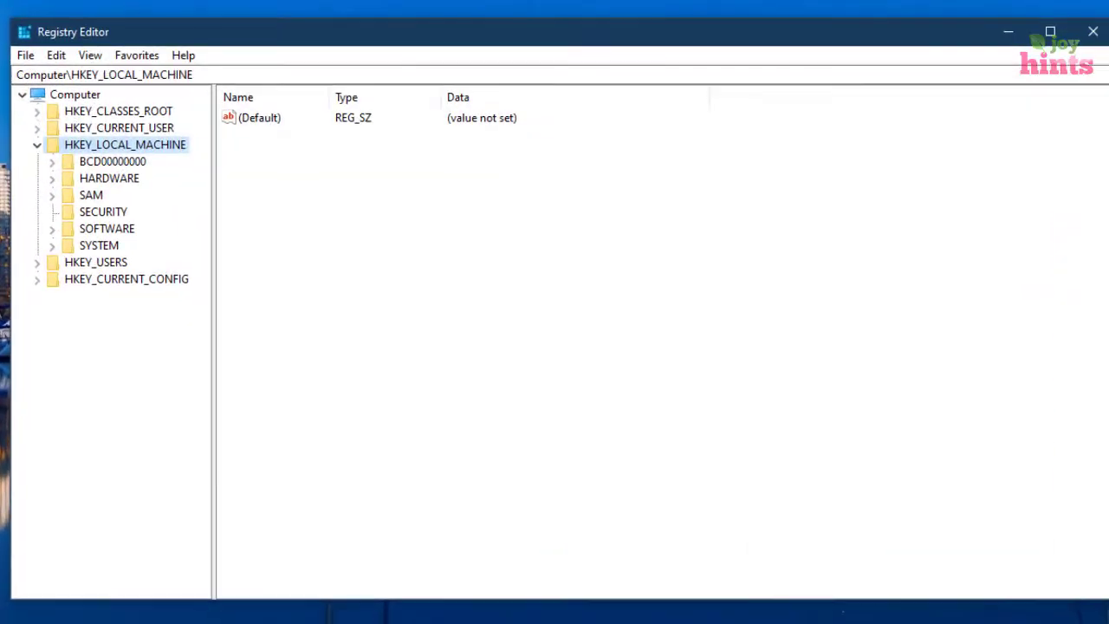
Navigate to the registry key HKEY_LOCAL_MACHINE\SYSTEM\CurrentControlSet\Control\Class.
click(39, 146)
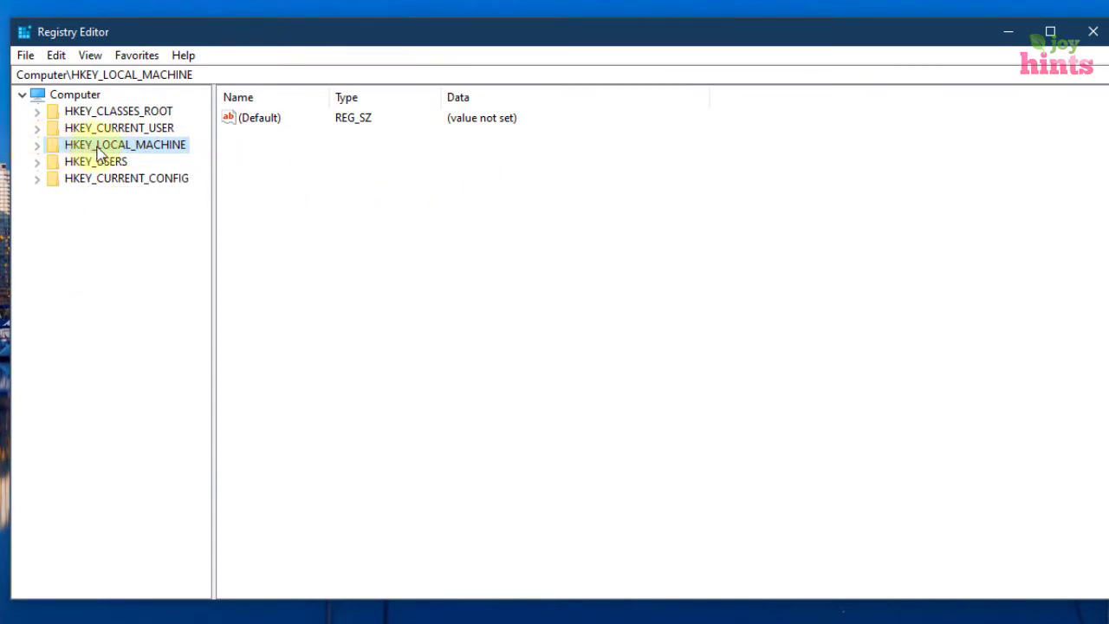
click(38, 145)
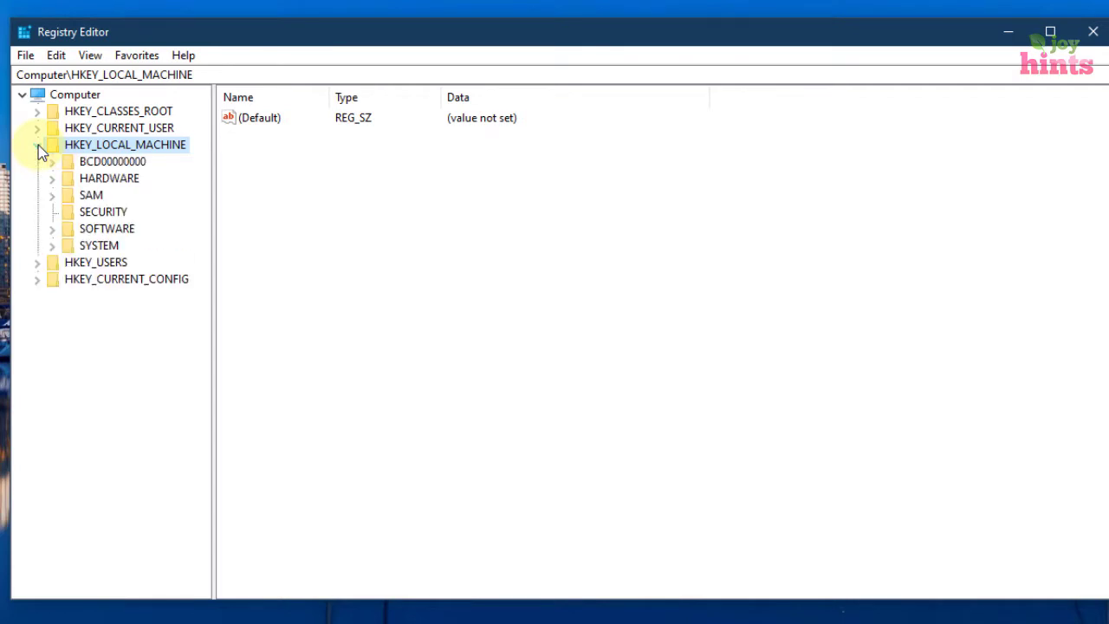
click(65, 251)
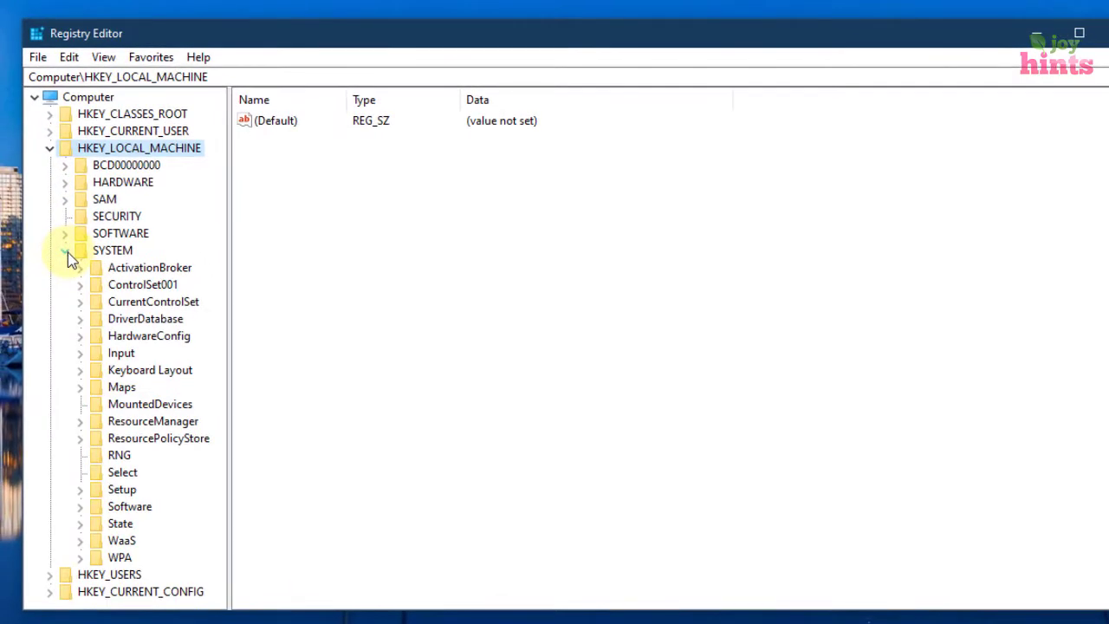
click(111, 303)
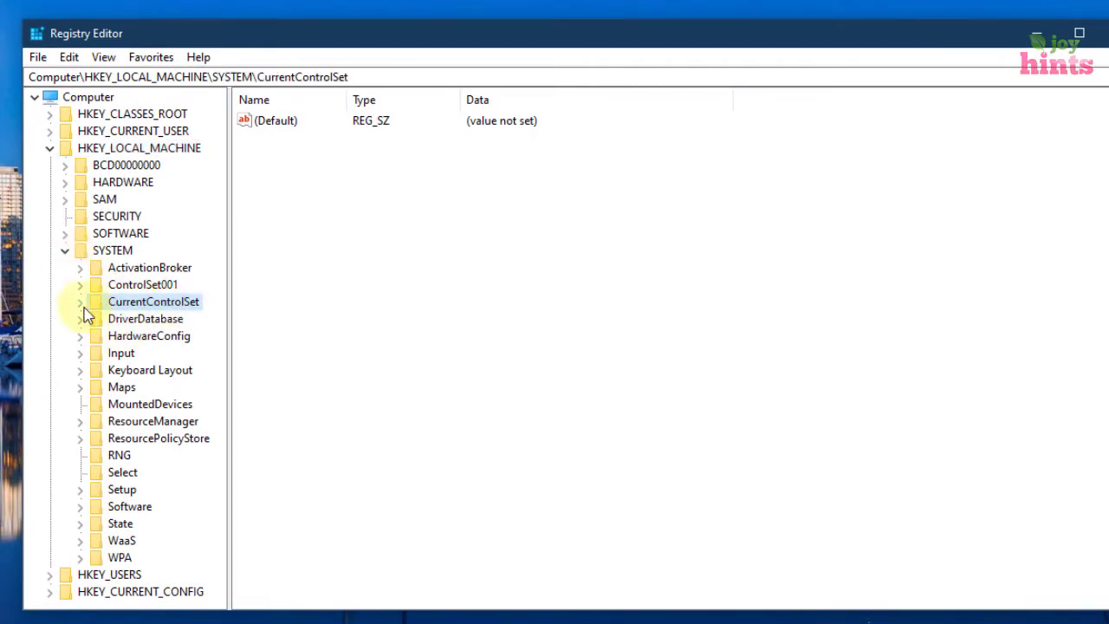
click(81, 306)
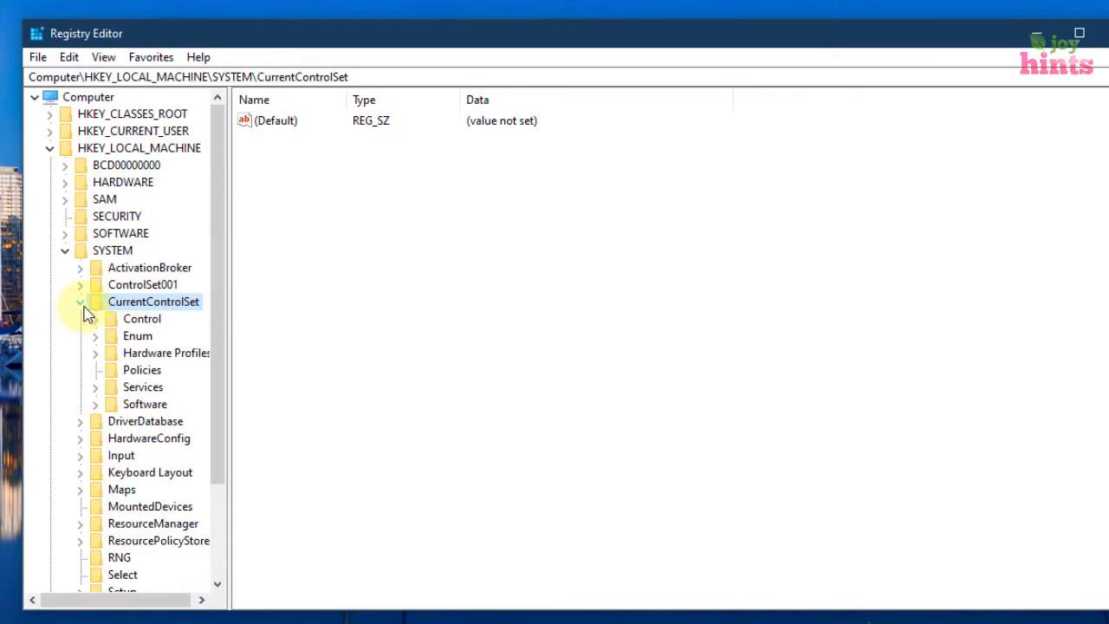
click(141, 320)
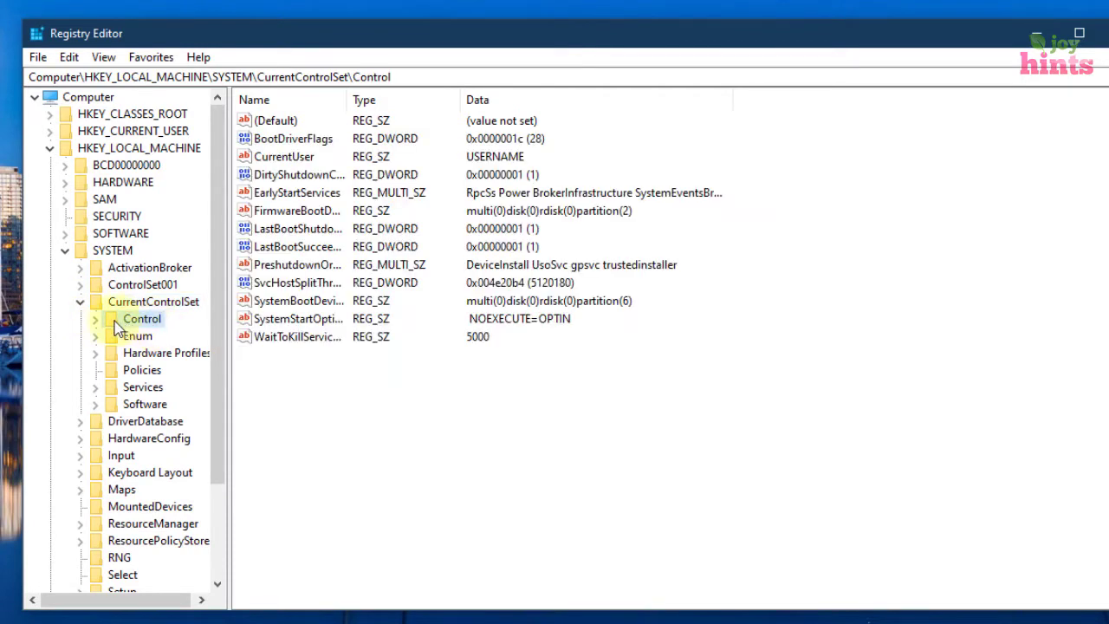
click(97, 319)
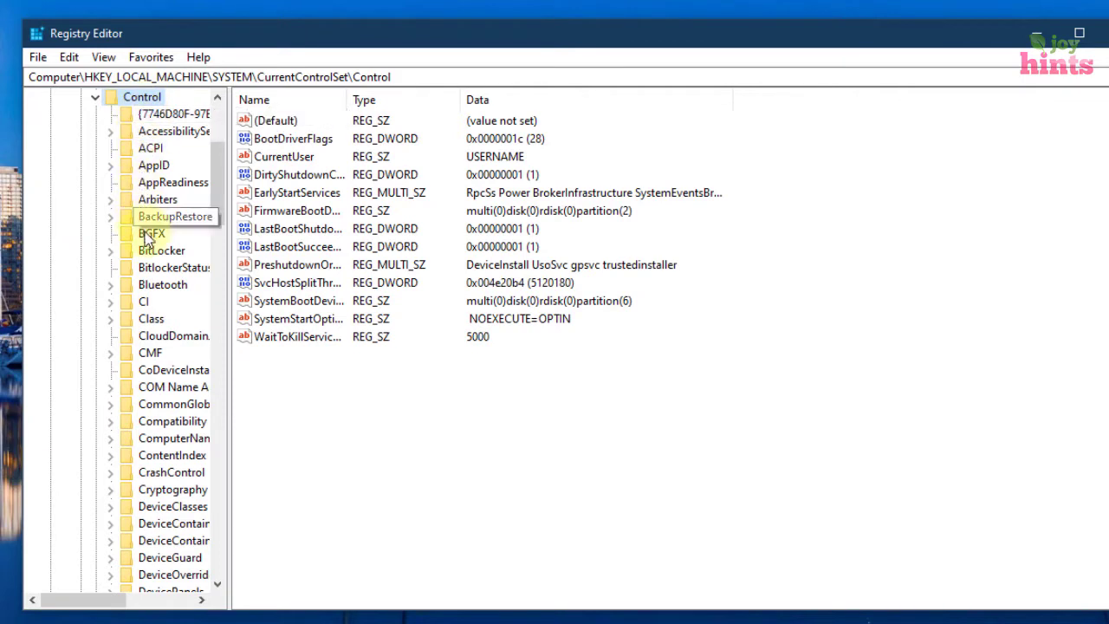
click(153, 321)
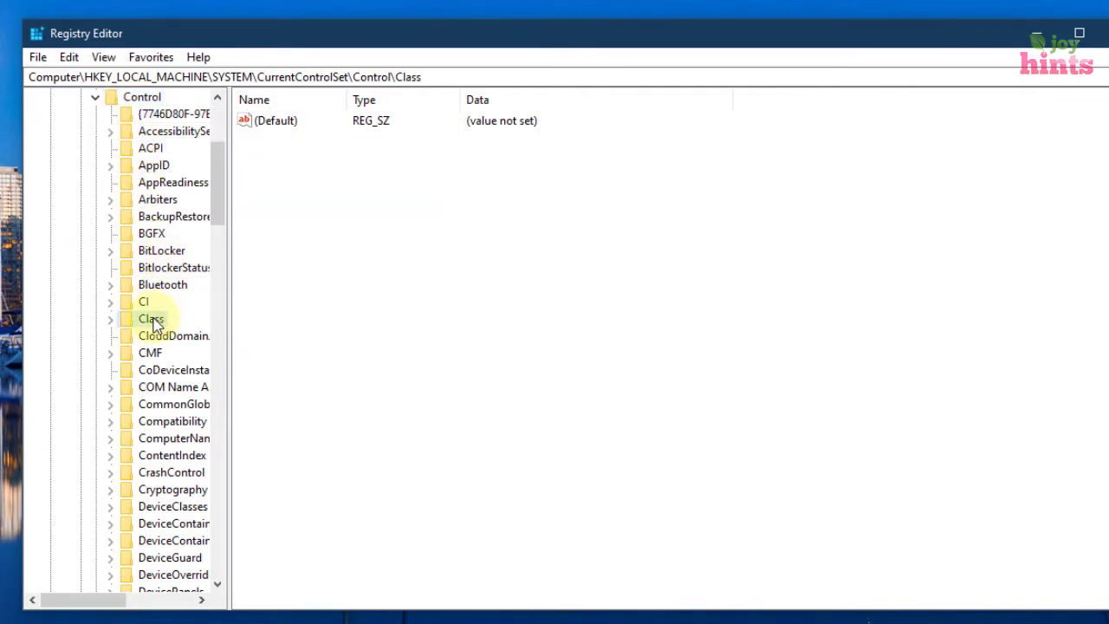
Search the Class key for radioenable, looking at keys, values and data.
right_click(153, 323)
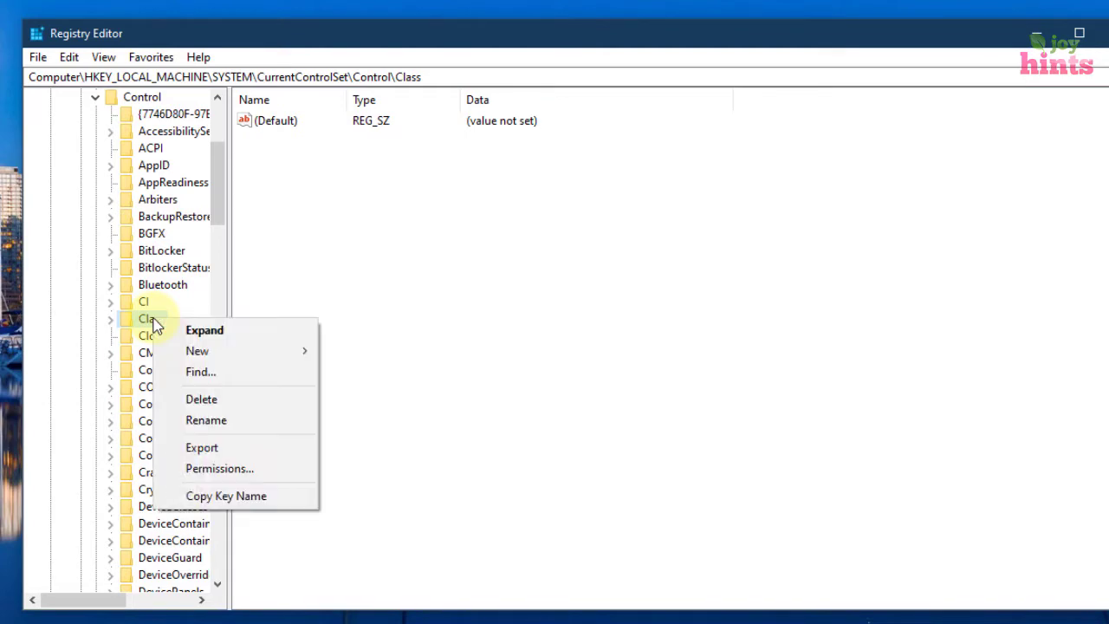
click(246, 463)
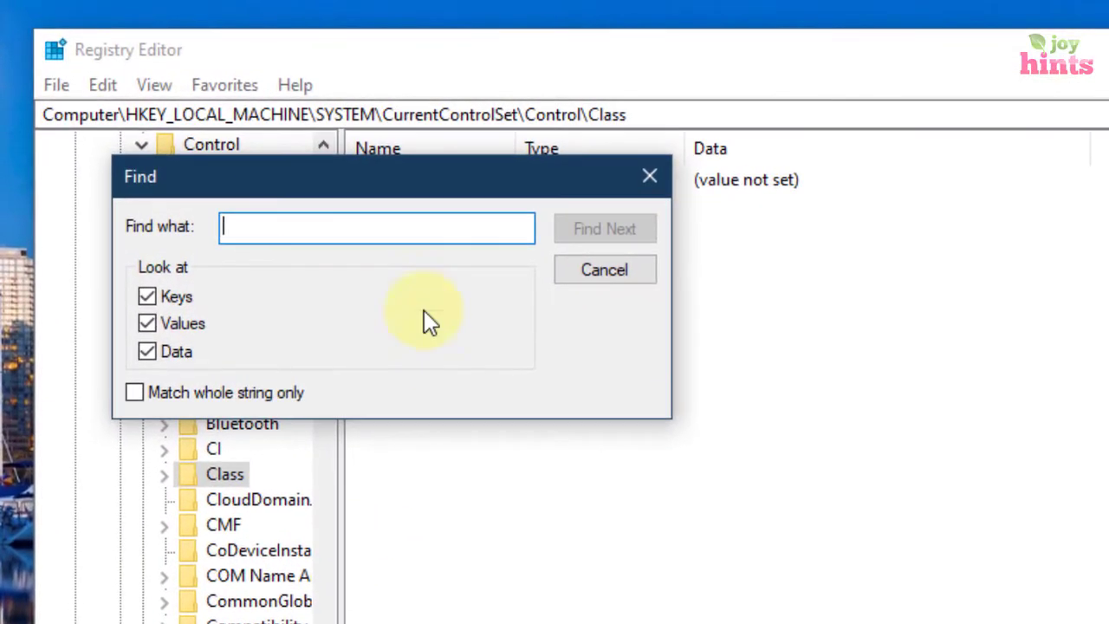
text(radioenable)
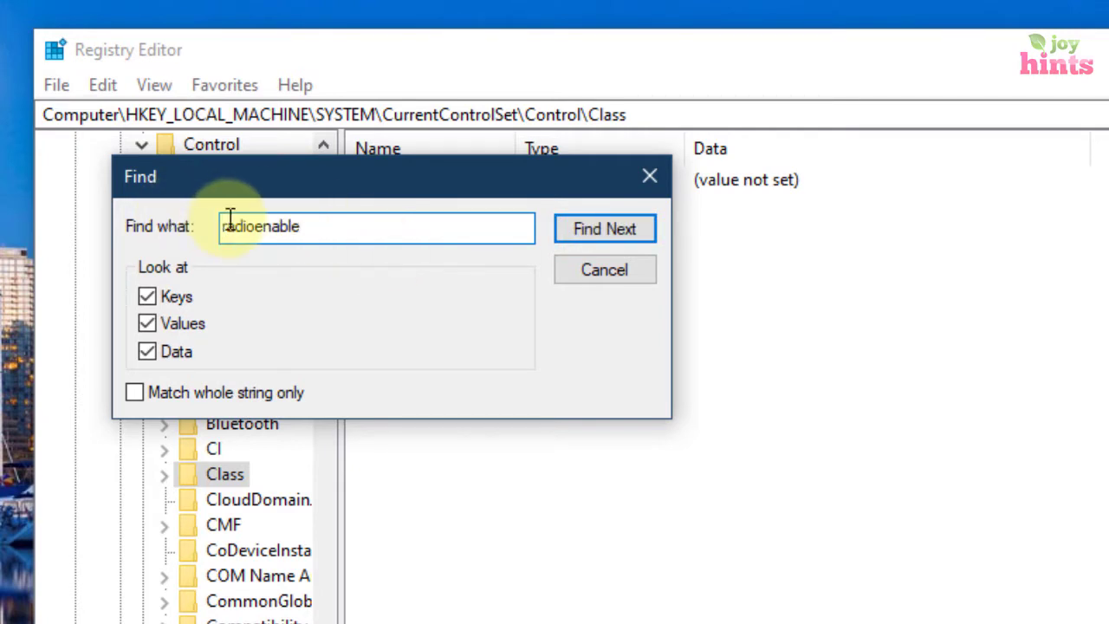
drag(228, 222, 378, 223)
click(378, 222)
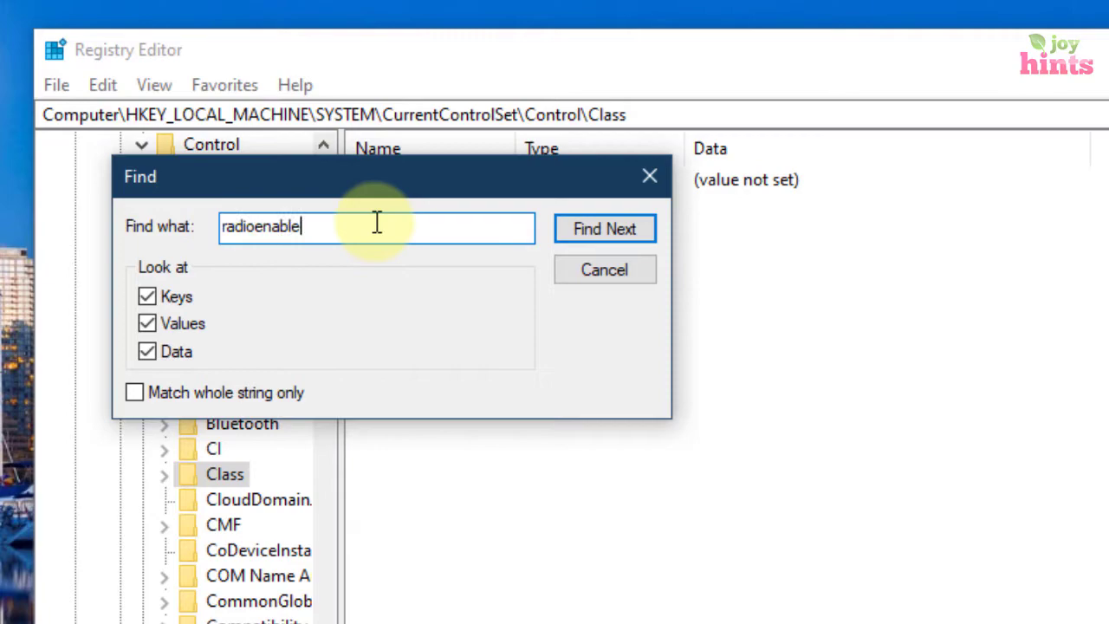
double_click(320, 224)
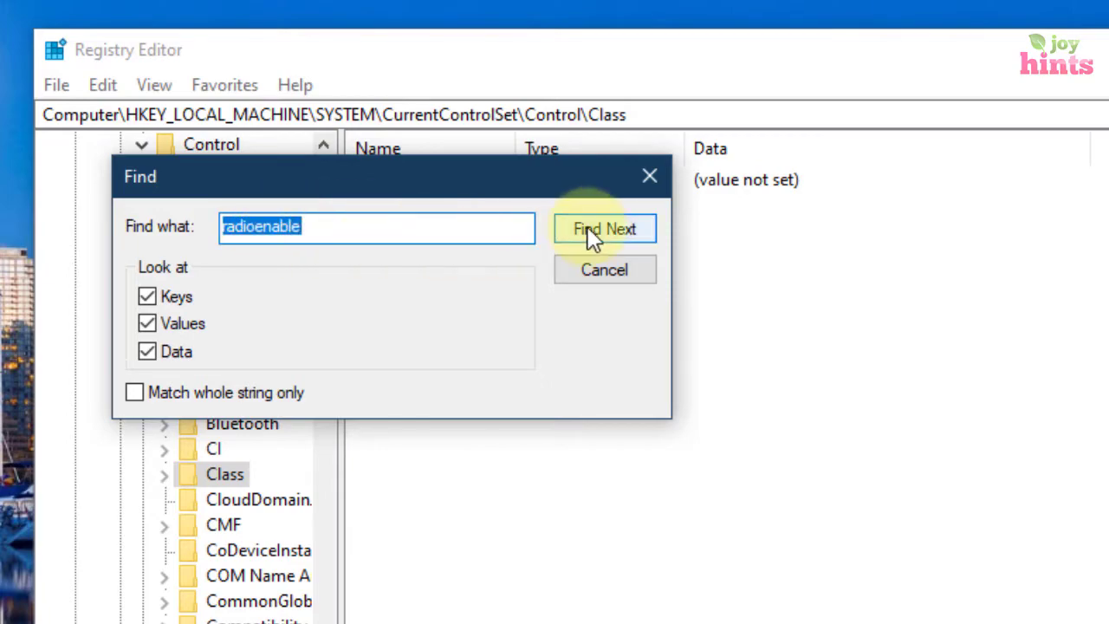
click(587, 229)
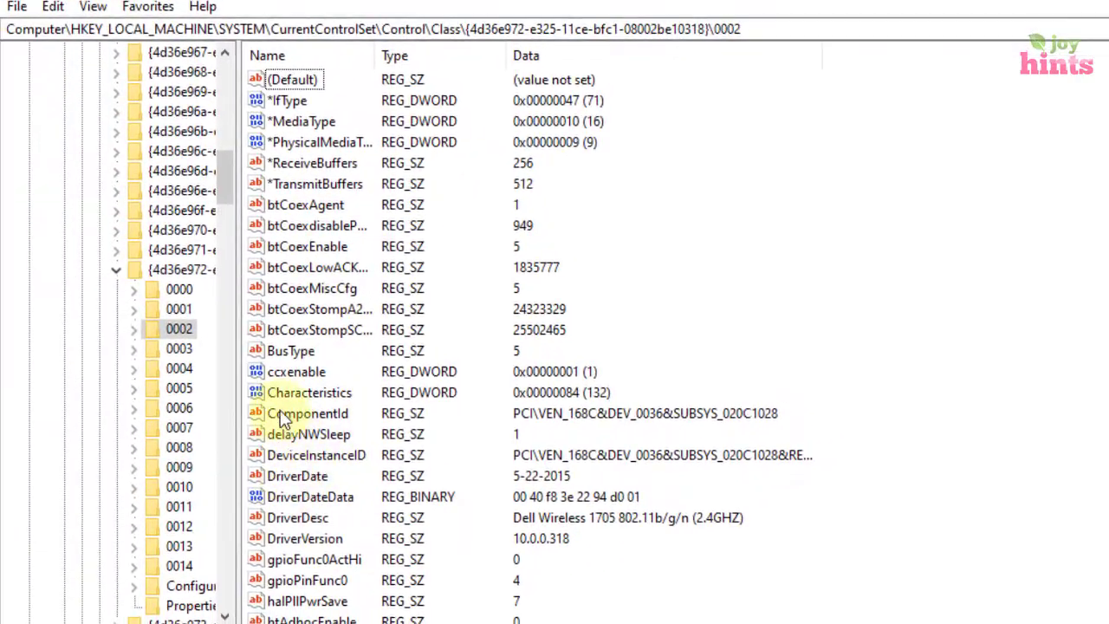
Set the radioEnable DWORD in the wireless adapter's 0002 key to 1 and close Registry Editor.
scroll(303, 234, down, 1)
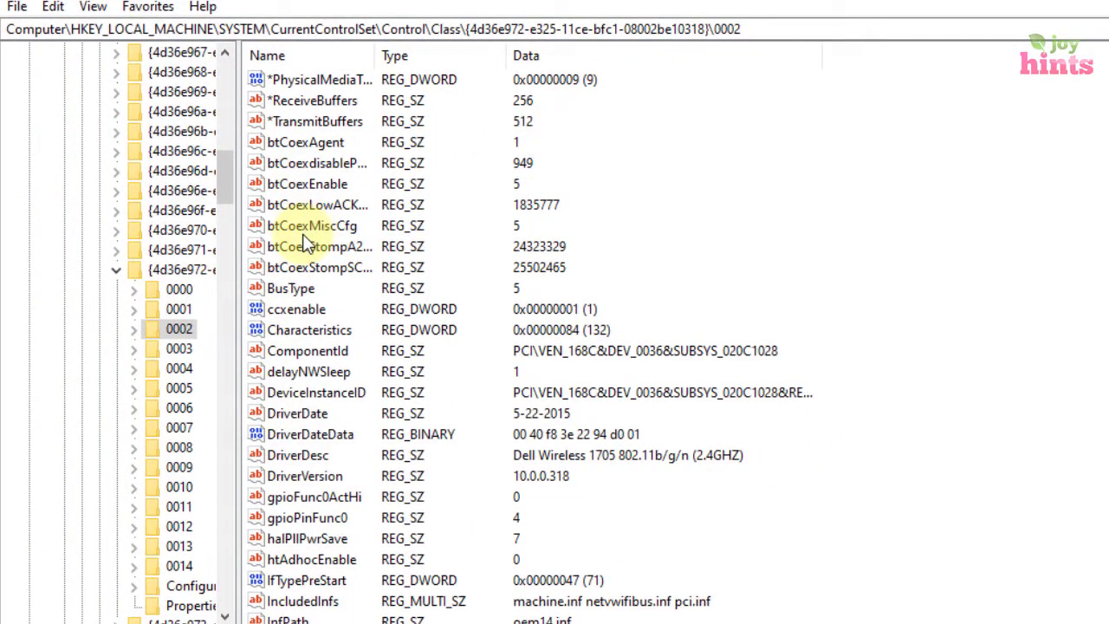
scroll(303, 244, up, 1)
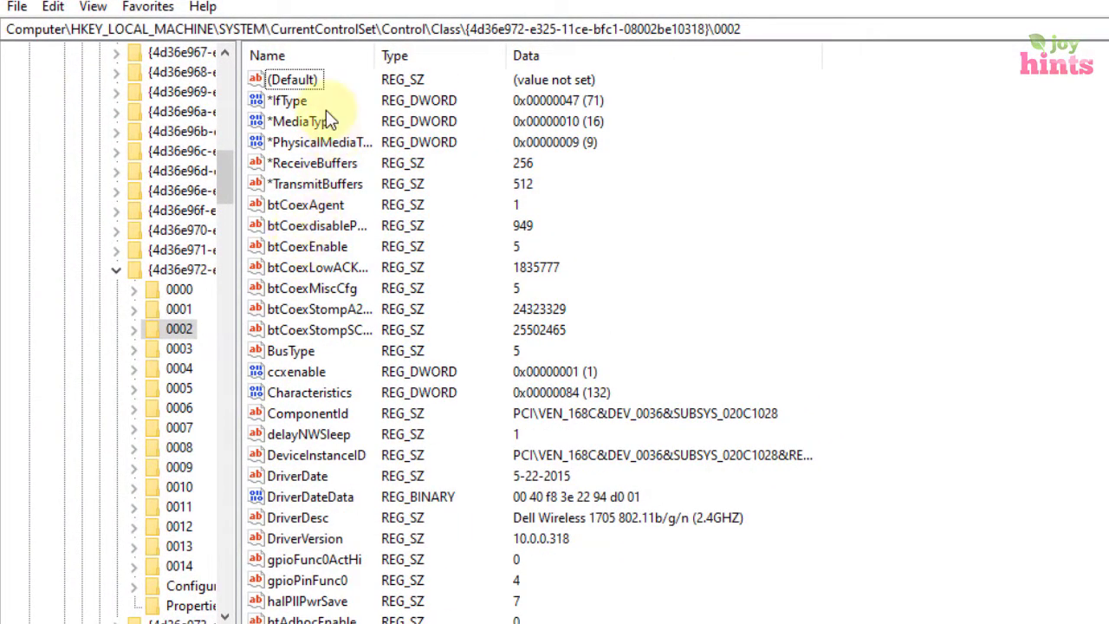
scroll(321, 225, down, 4)
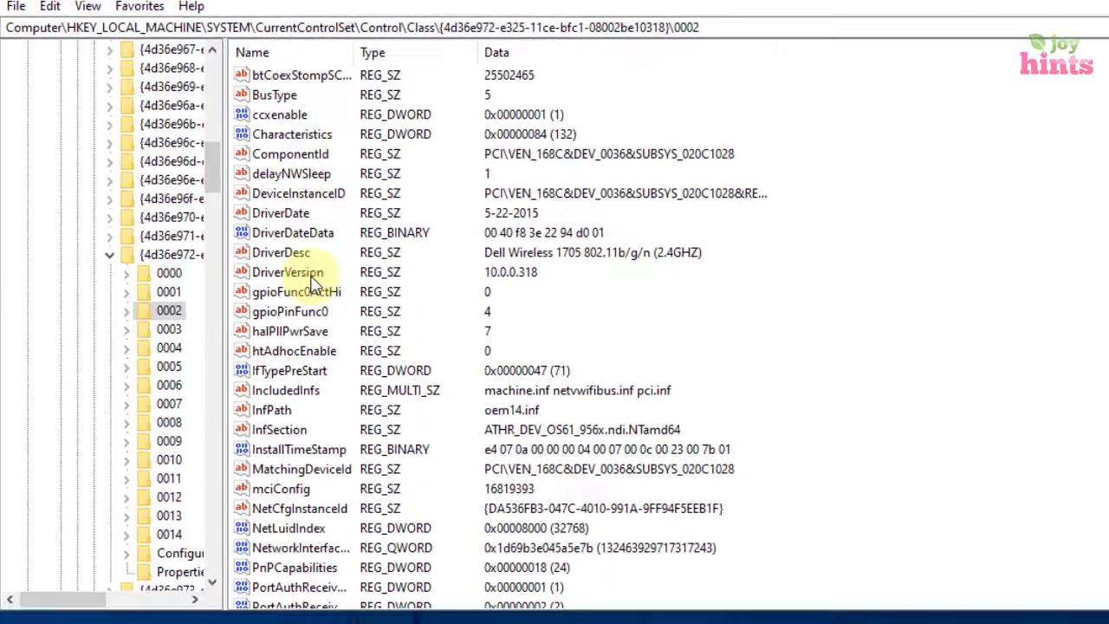
scroll(314, 284, down, 2)
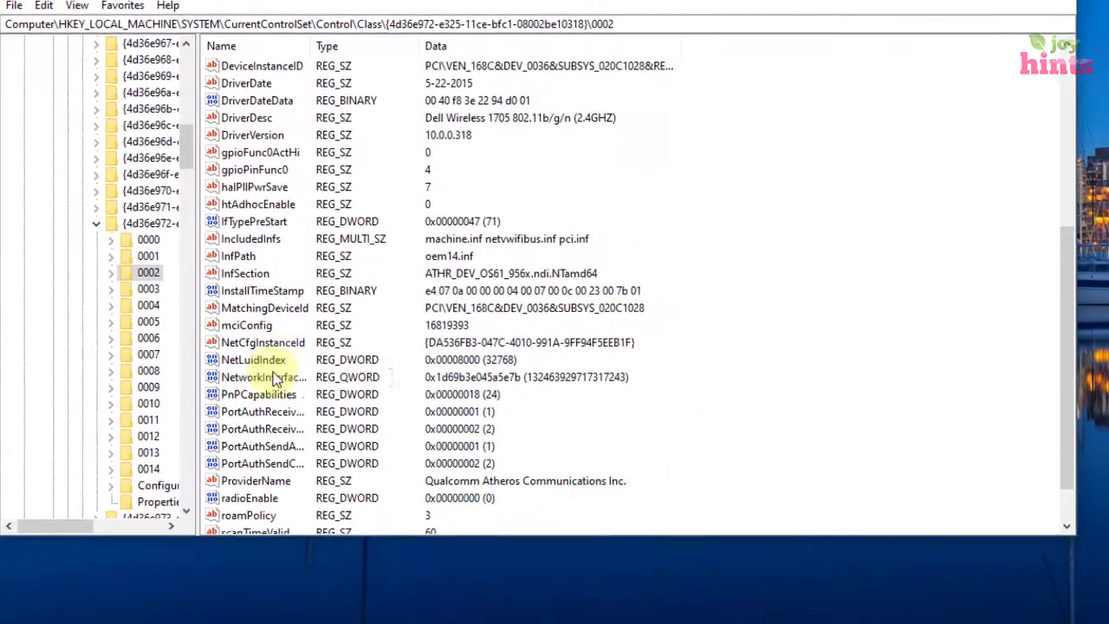
click(288, 575)
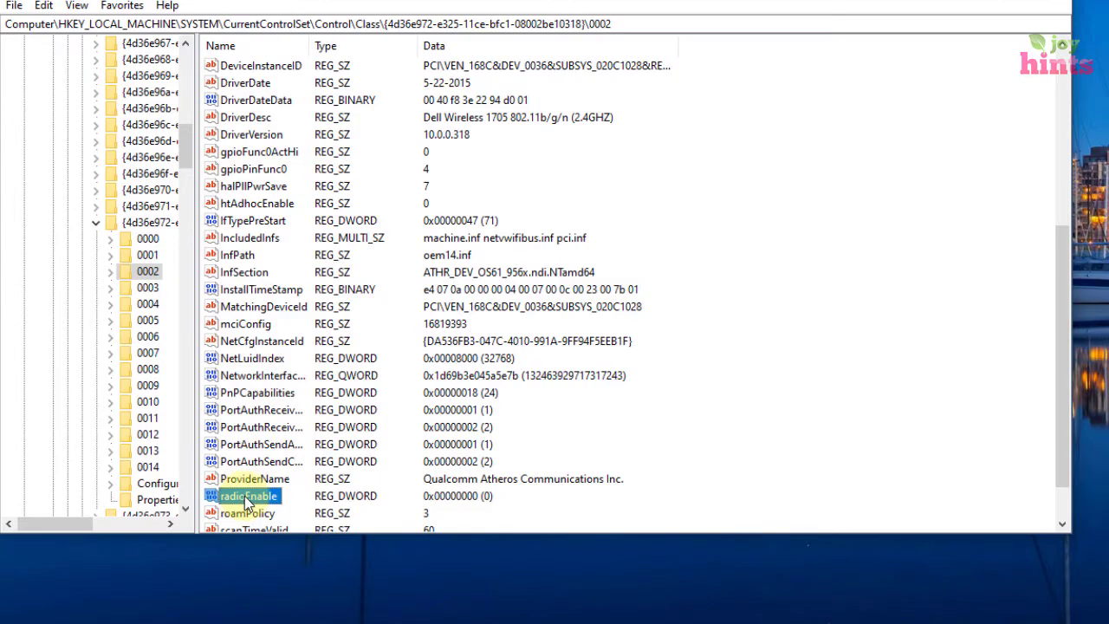
right_click(246, 500)
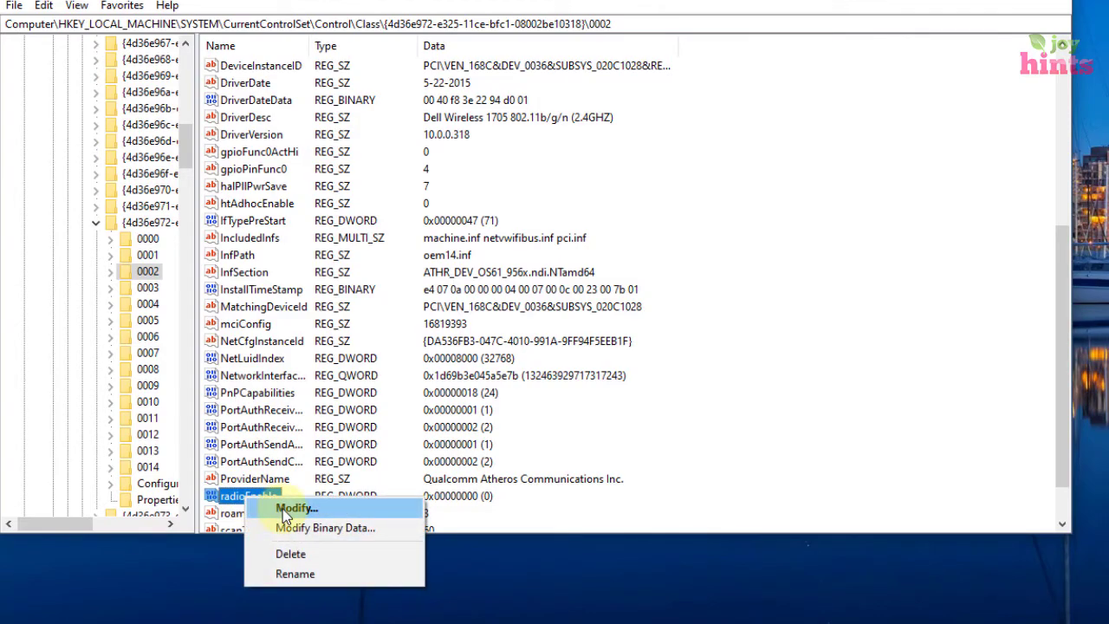
click(282, 509)
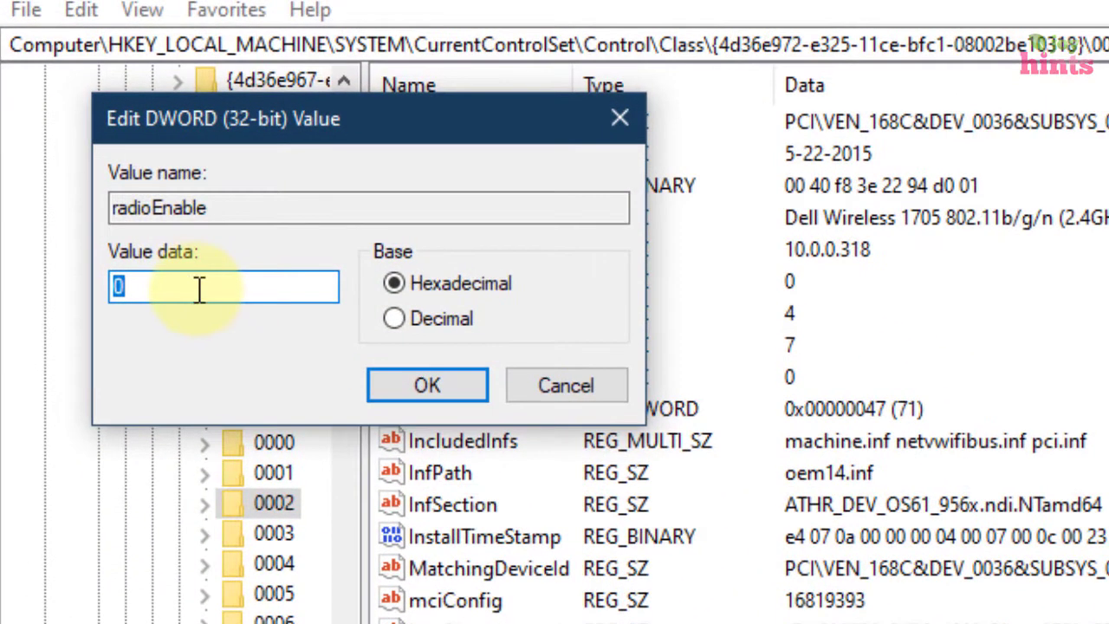
click(200, 289)
drag(186, 289, 103, 289)
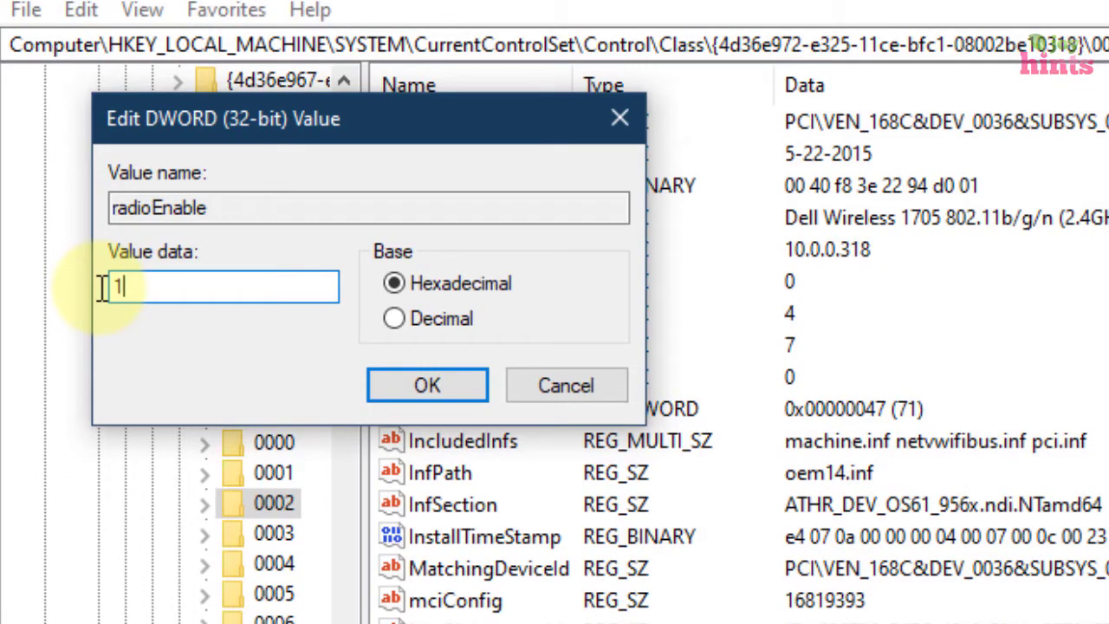
text(1)
click(444, 381)
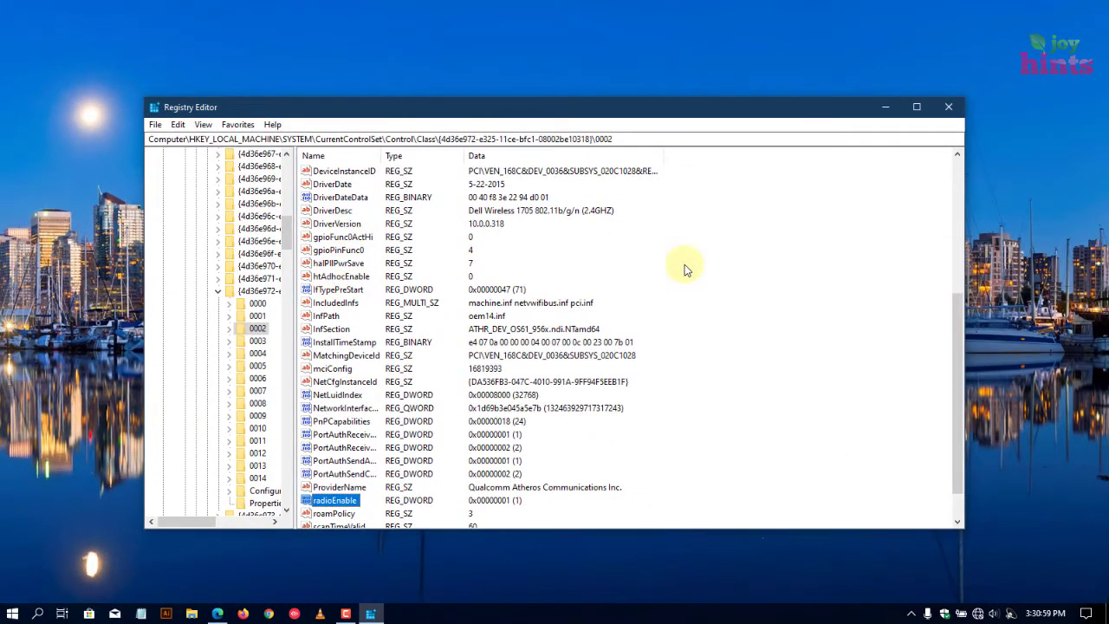
scroll(952, 371, down, 1)
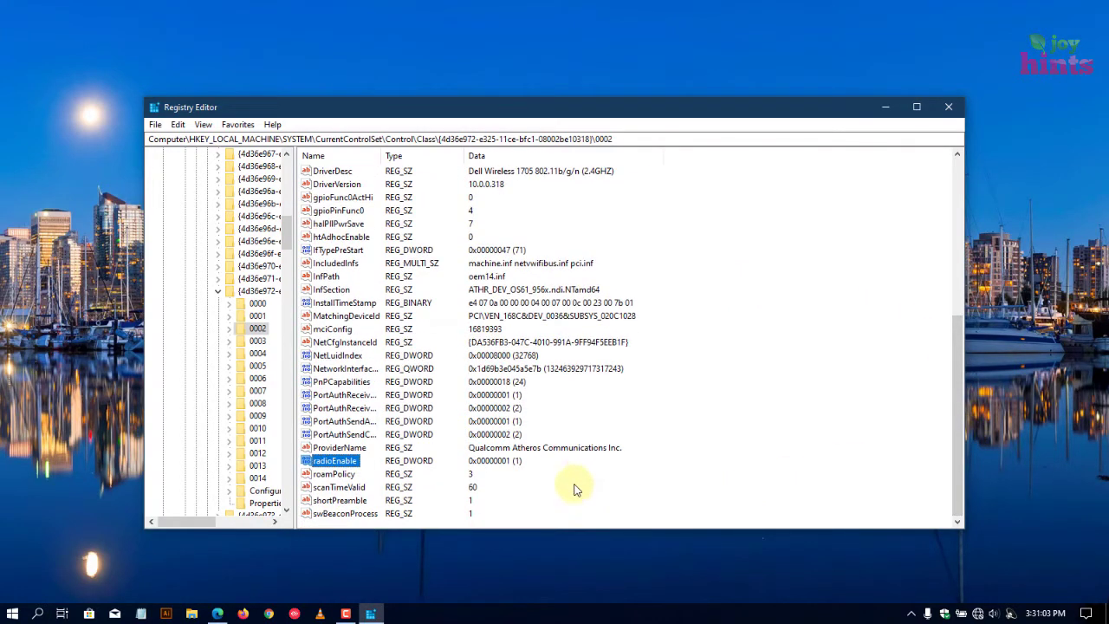
click(951, 110)
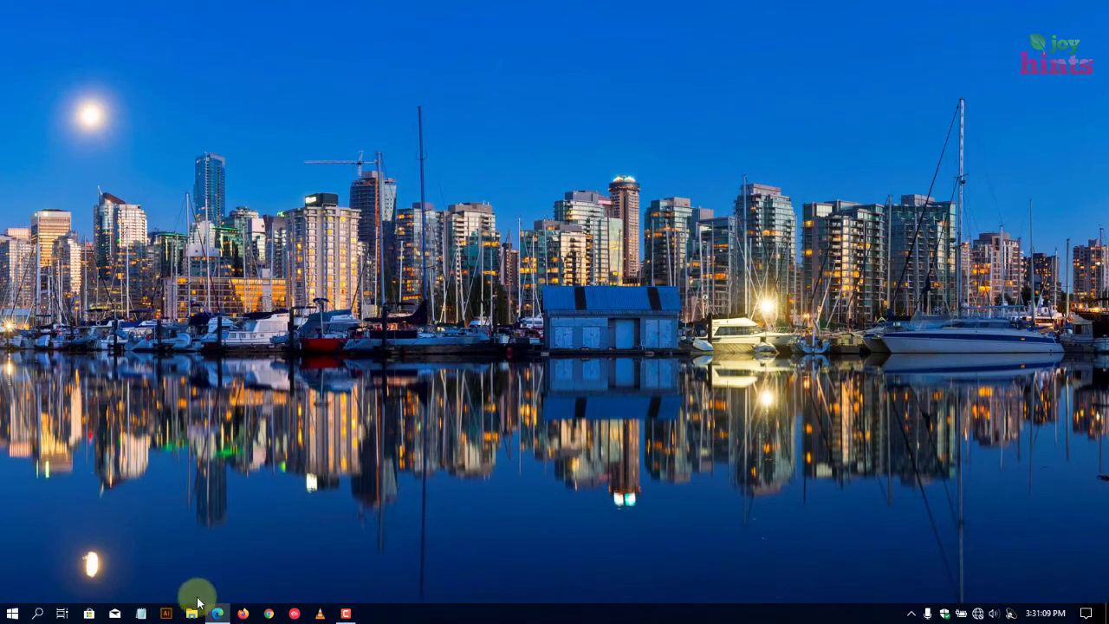
Check the Airplane mode toggle in the network flyout and refresh the desktop.
click(911, 614)
click(978, 613)
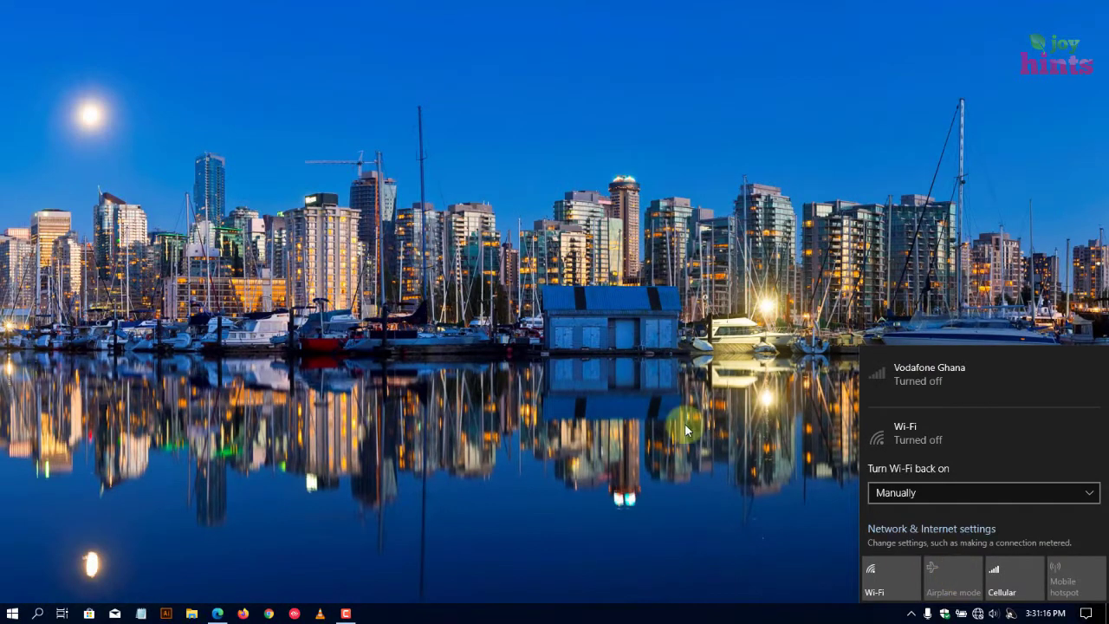
right_click(386, 74)
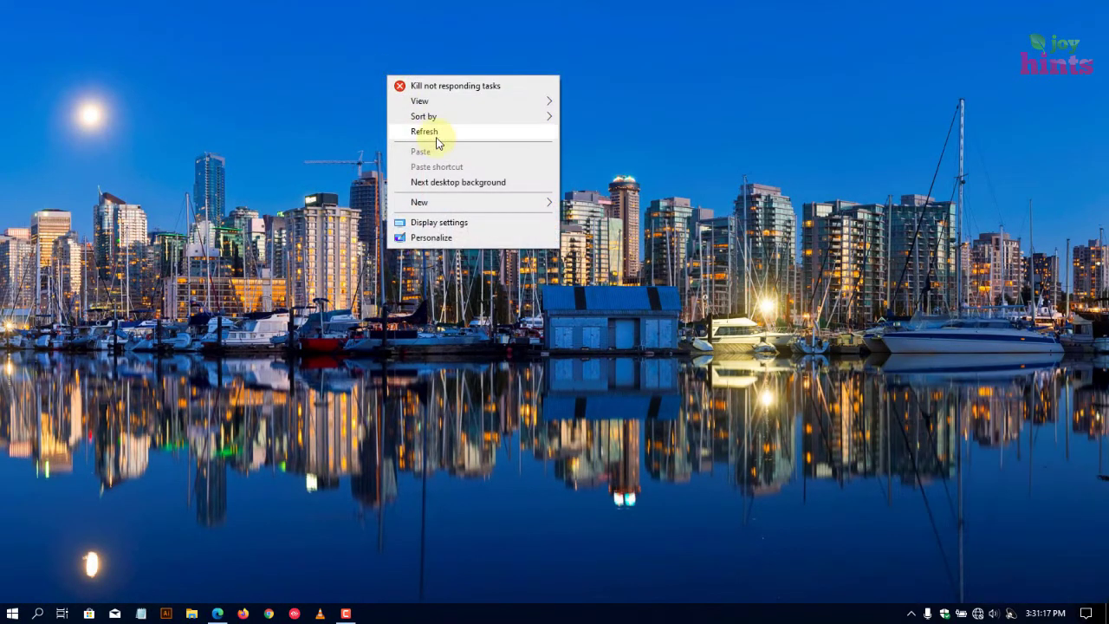
click(437, 141)
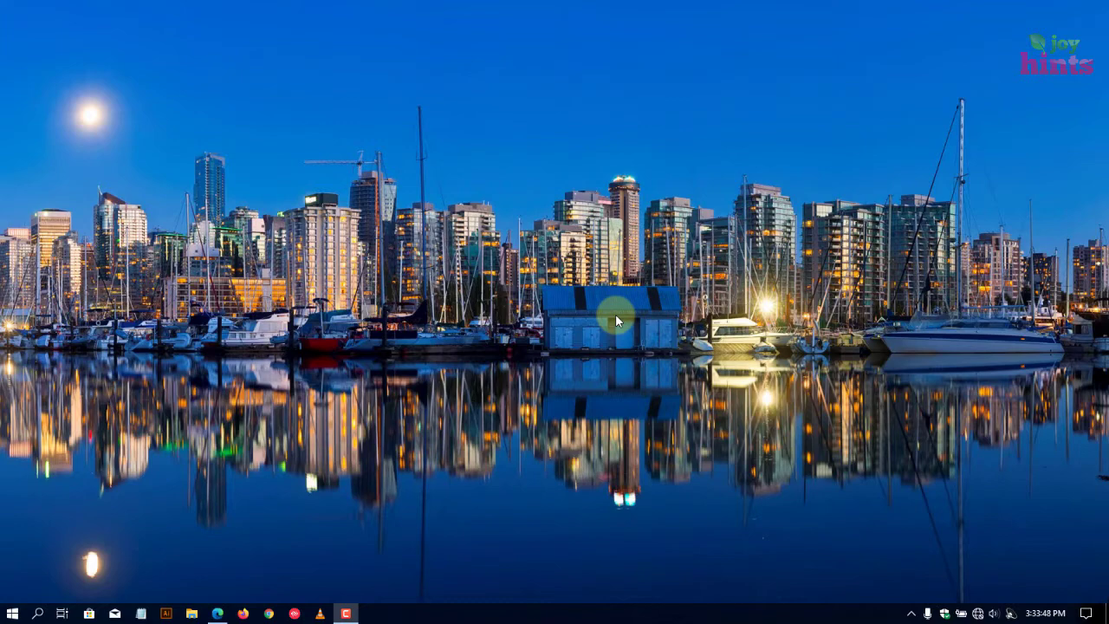
key(super+i)
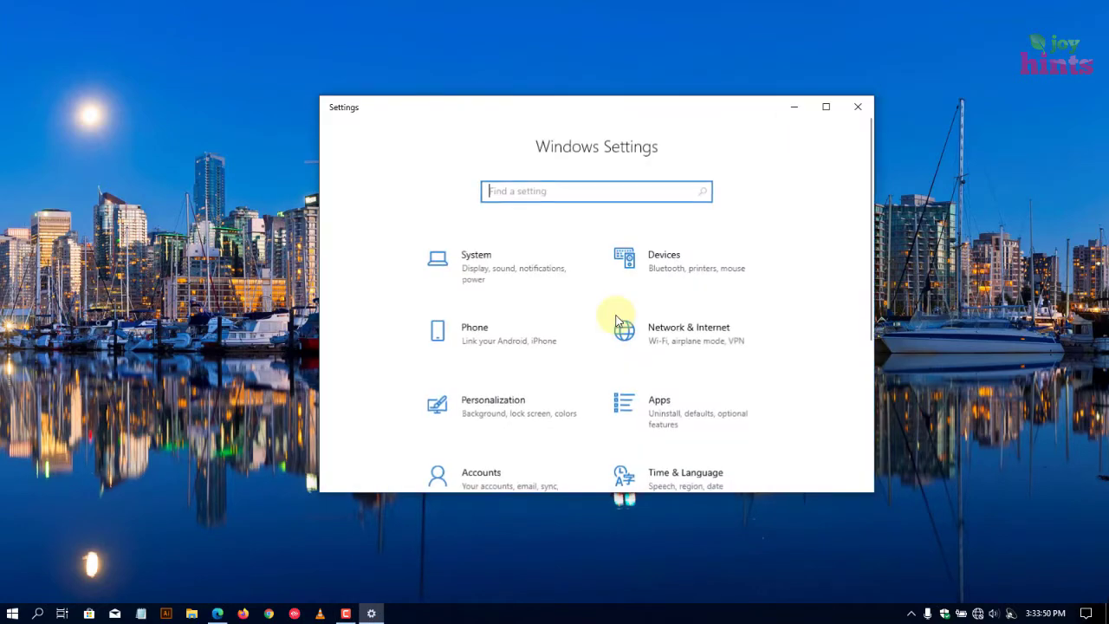
click(858, 107)
click(1086, 613)
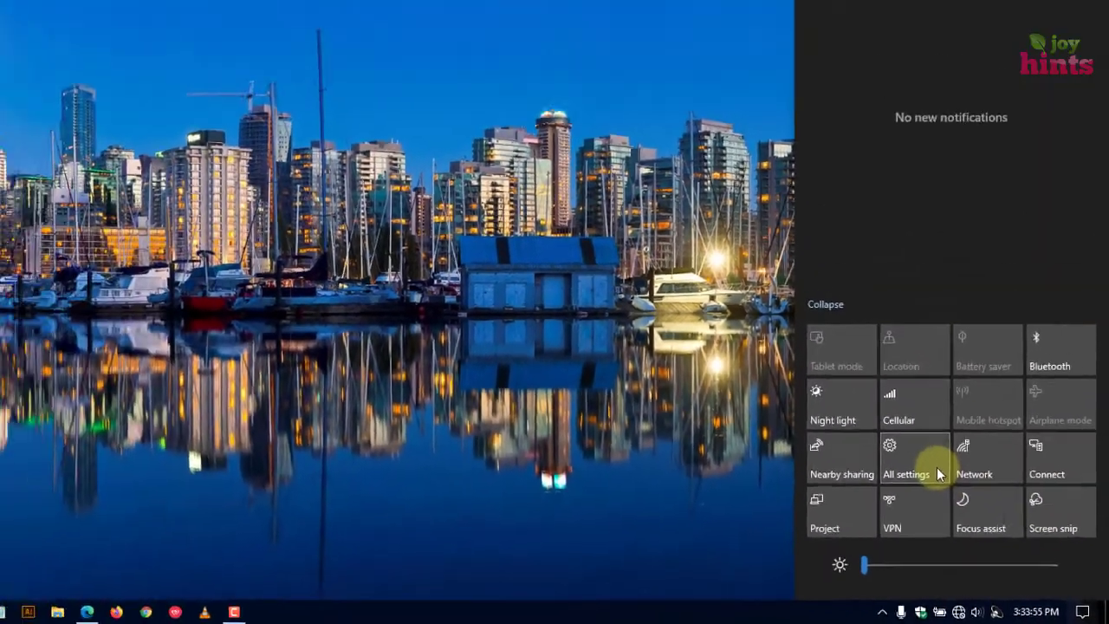
click(886, 427)
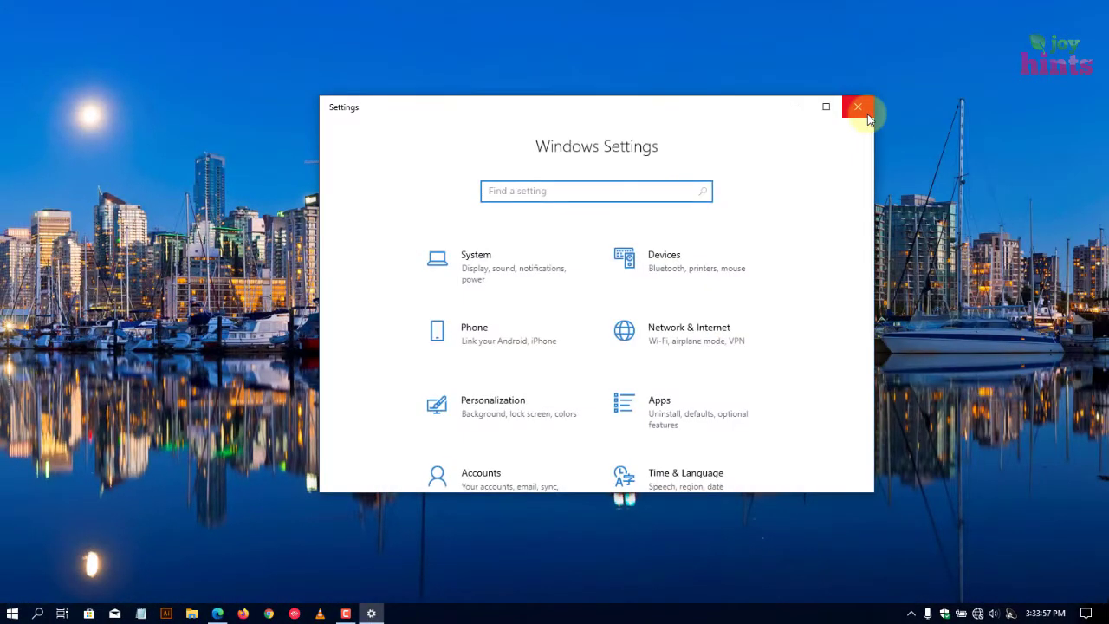
click(867, 114)
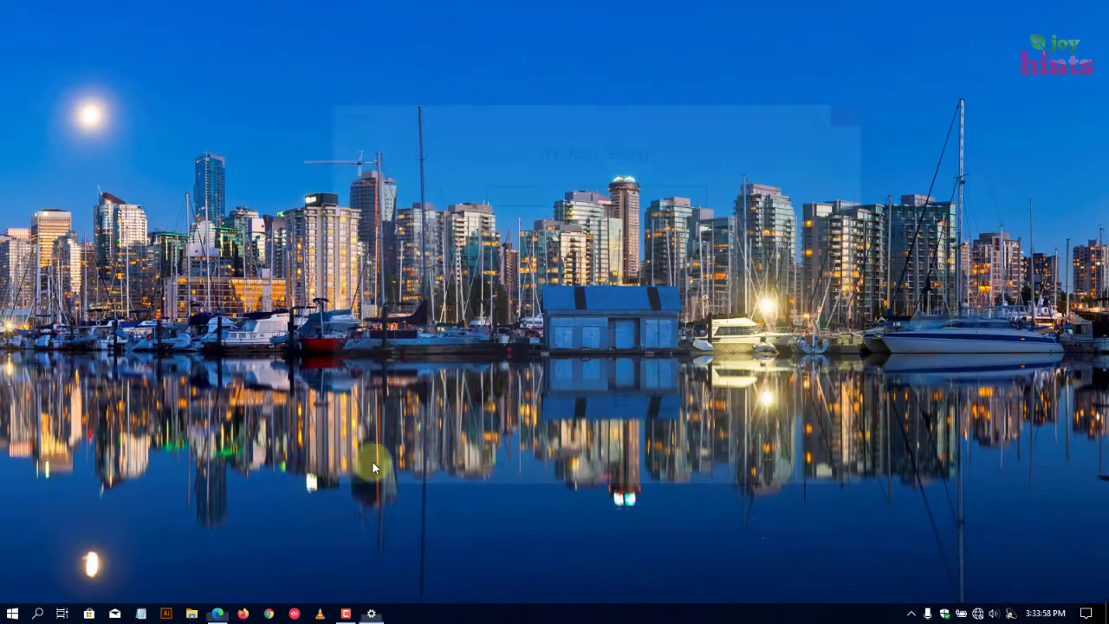
Find the Settings app with a Windows search for "settings" and open it.
click(41, 614)
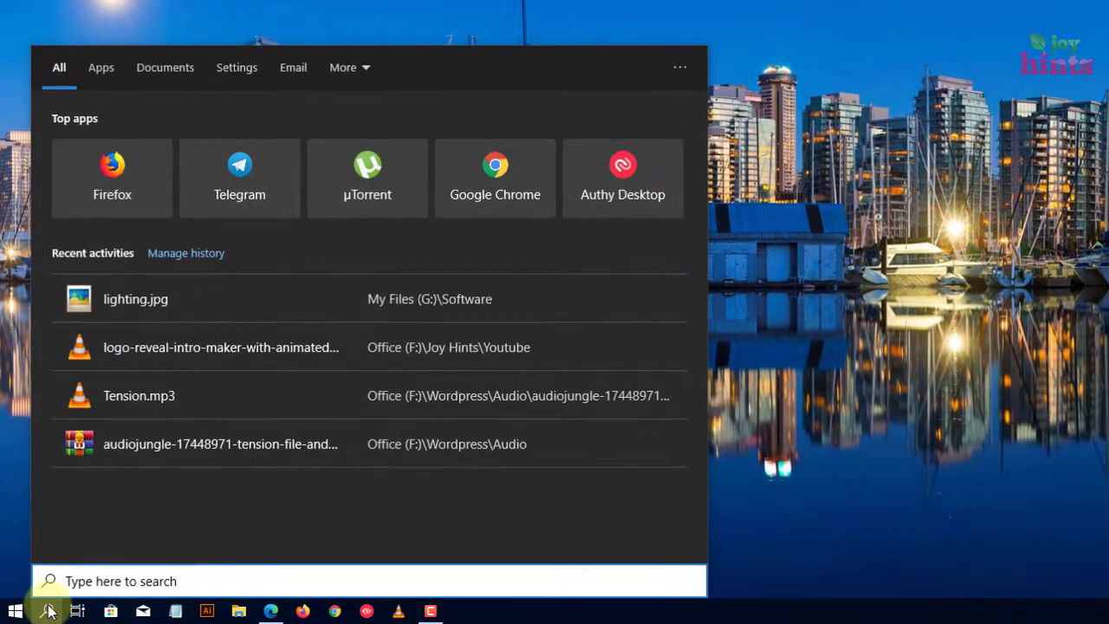
text(settings)
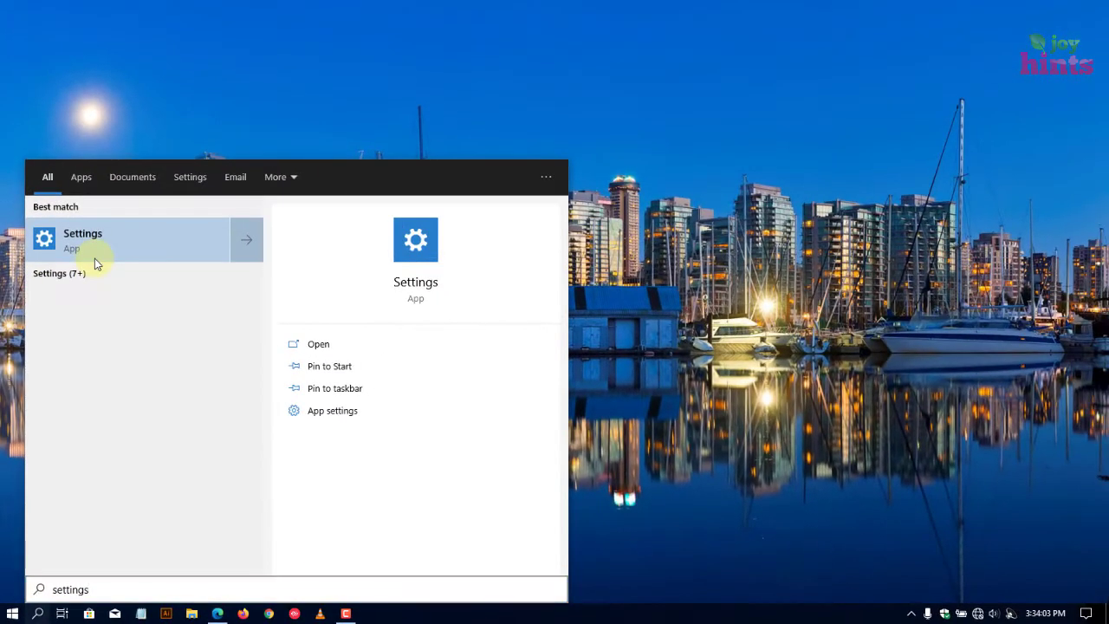
click(95, 236)
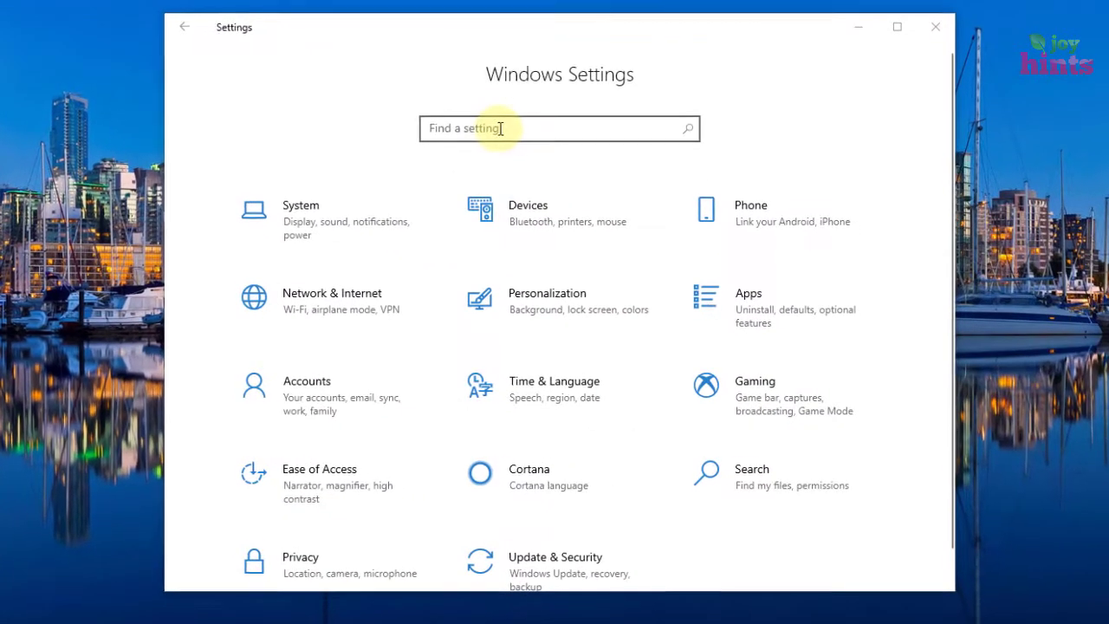
Search Windows Settings for "troubleshoot" and open the Troubleshoot settings page.
click(500, 129)
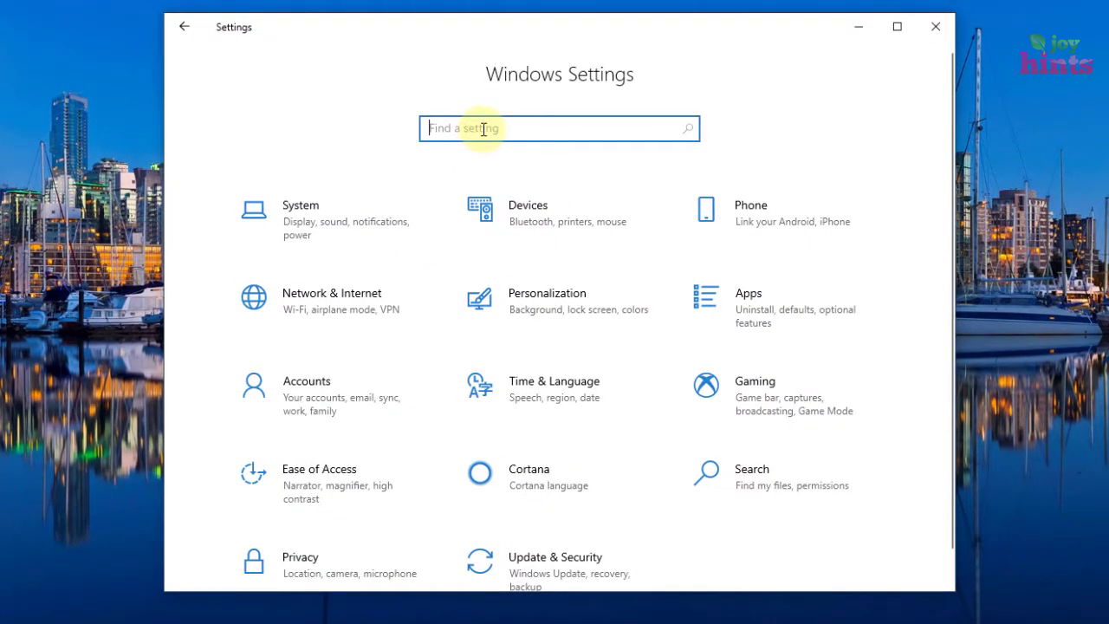
text(troubleshoot)
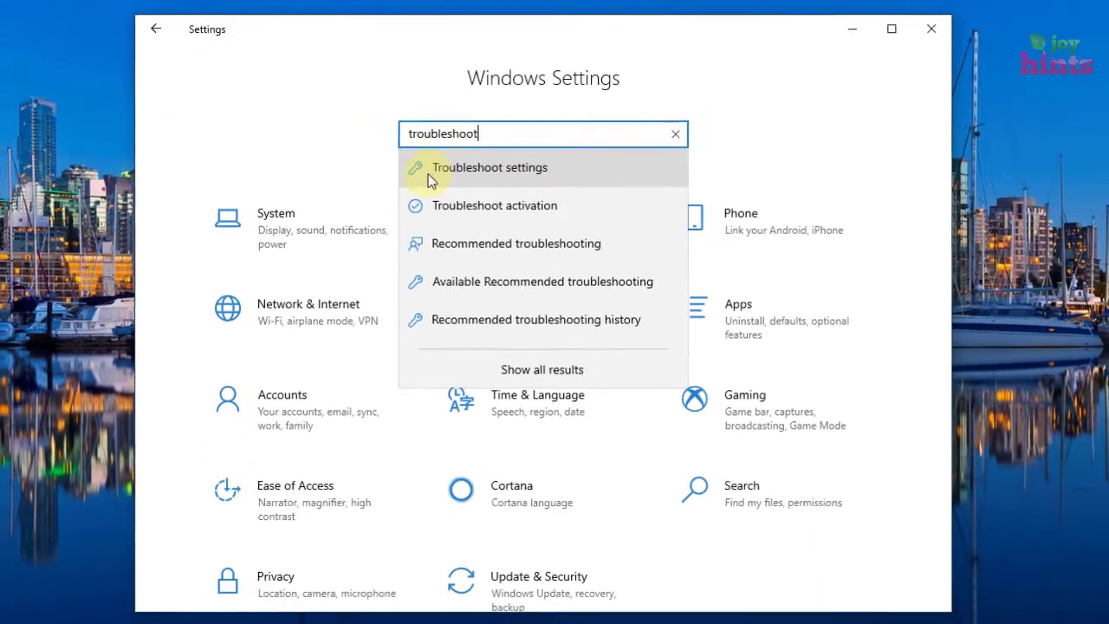
key(ctrl+a)
key(ctrl+x)
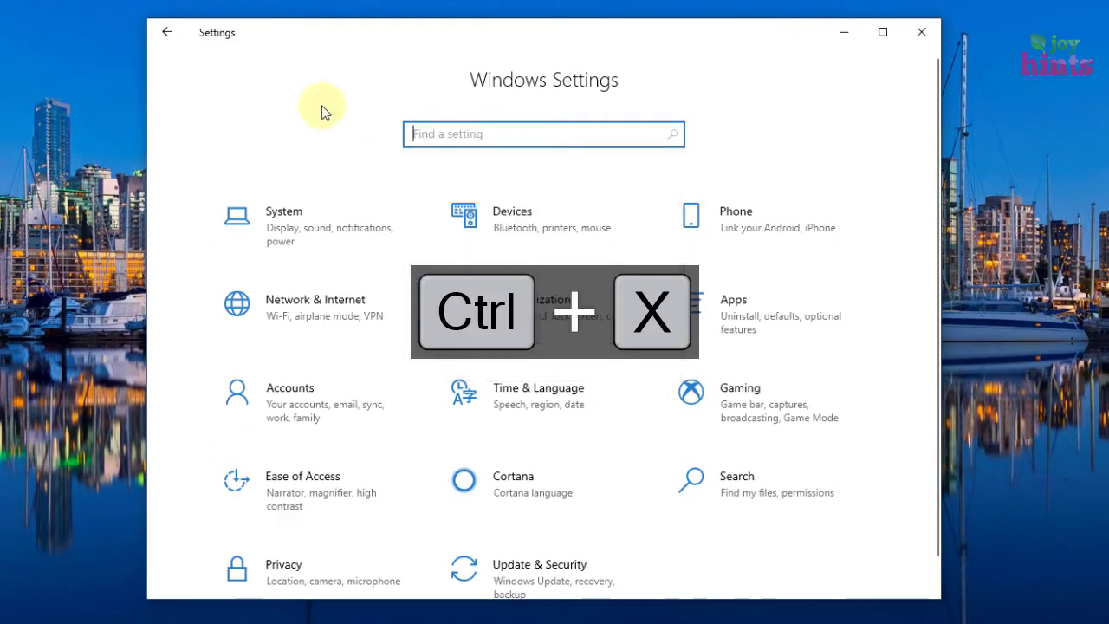
scroll(678, 463, down, 1)
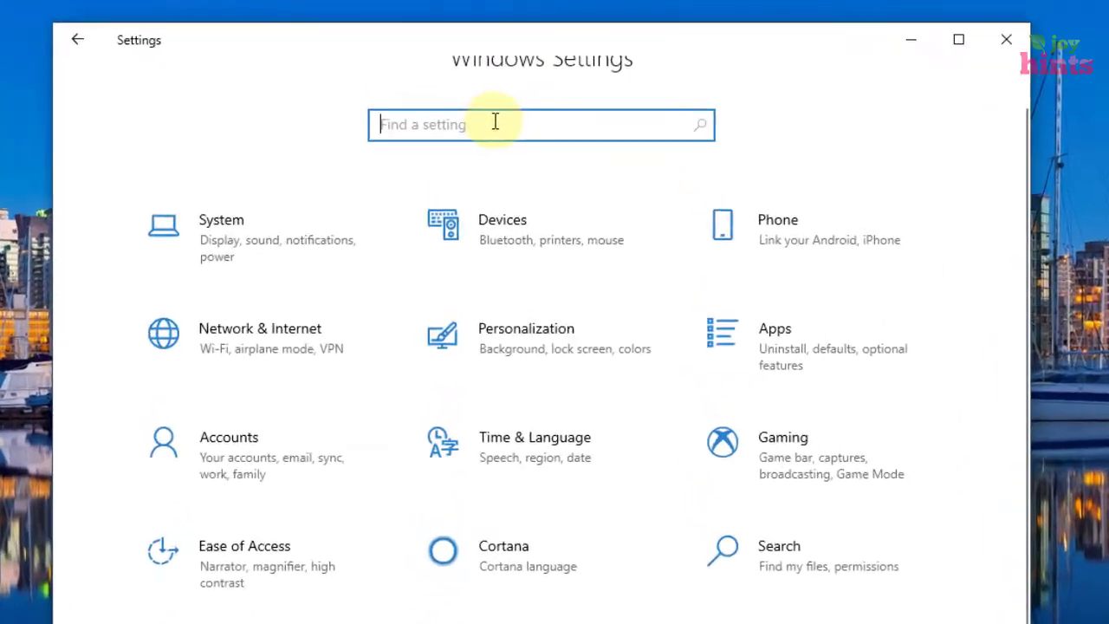
key(ctrl+v)
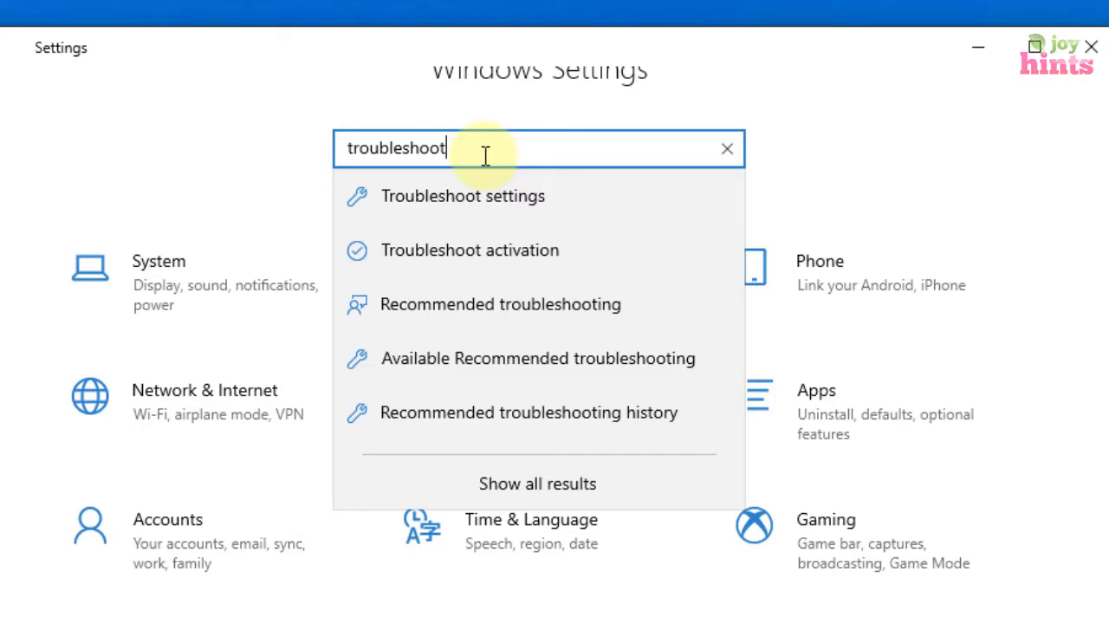
click(473, 198)
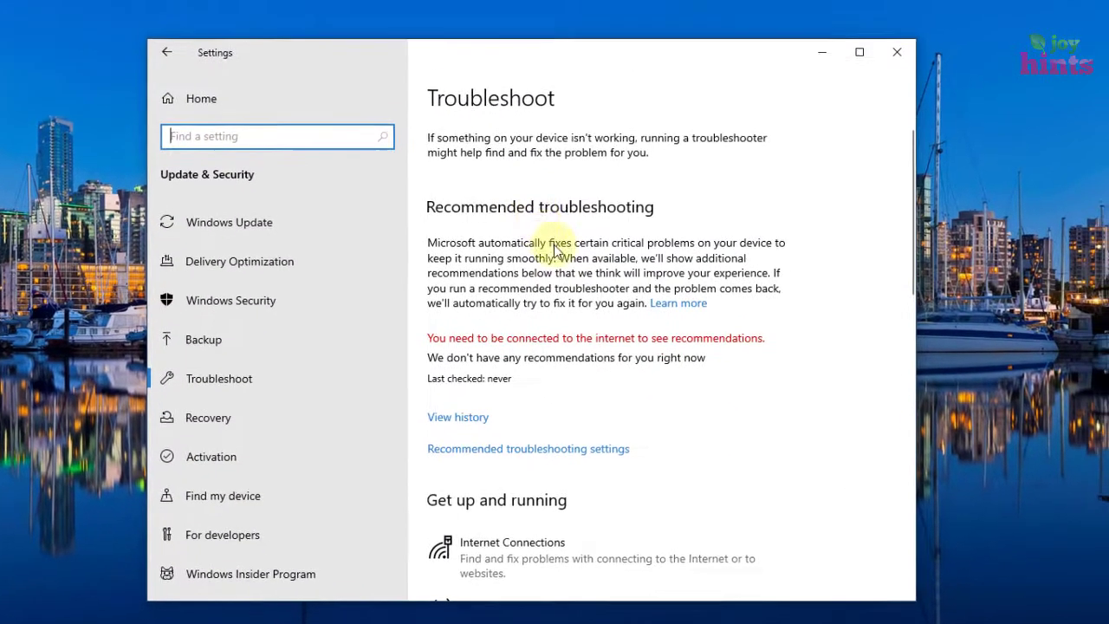
Run the Network Adapter troubleshooter from the other problems section and diagnose all network adapters.
scroll(587, 269, down, 3)
scroll(648, 319, down, 1)
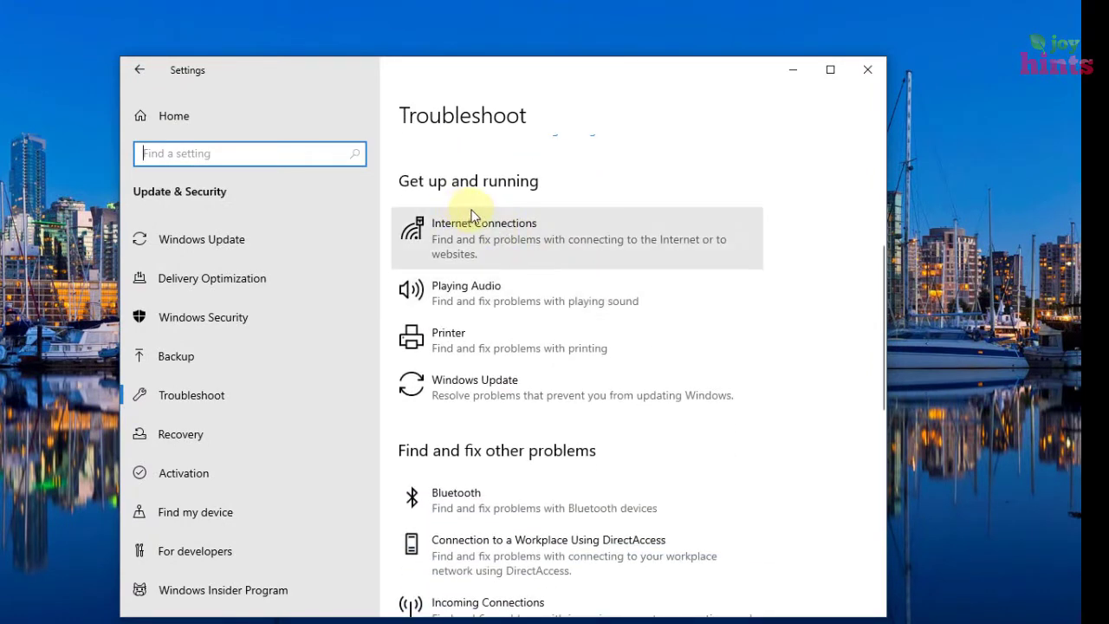
scroll(455, 190, up, 1)
scroll(447, 279, down, 1)
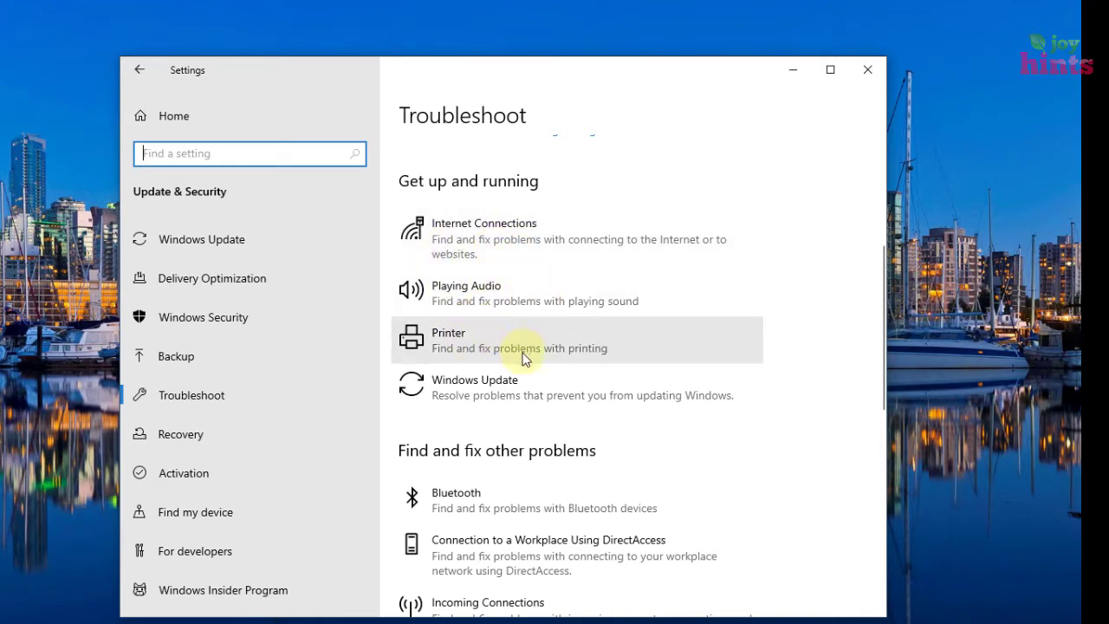
scroll(499, 368, down, 3)
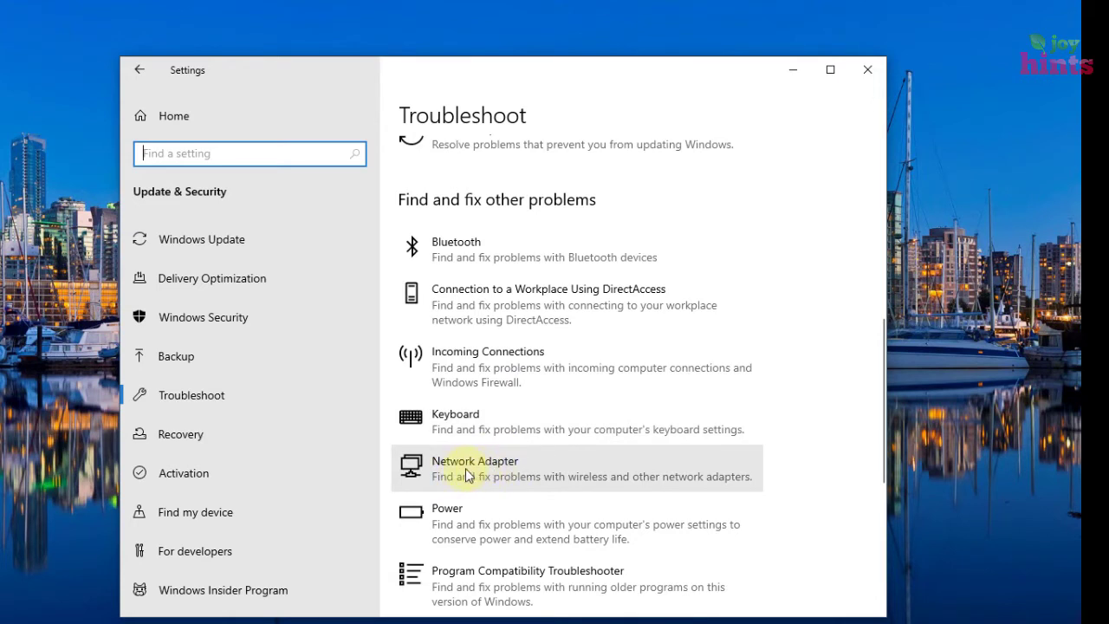
click(652, 485)
scroll(651, 487, down, 3)
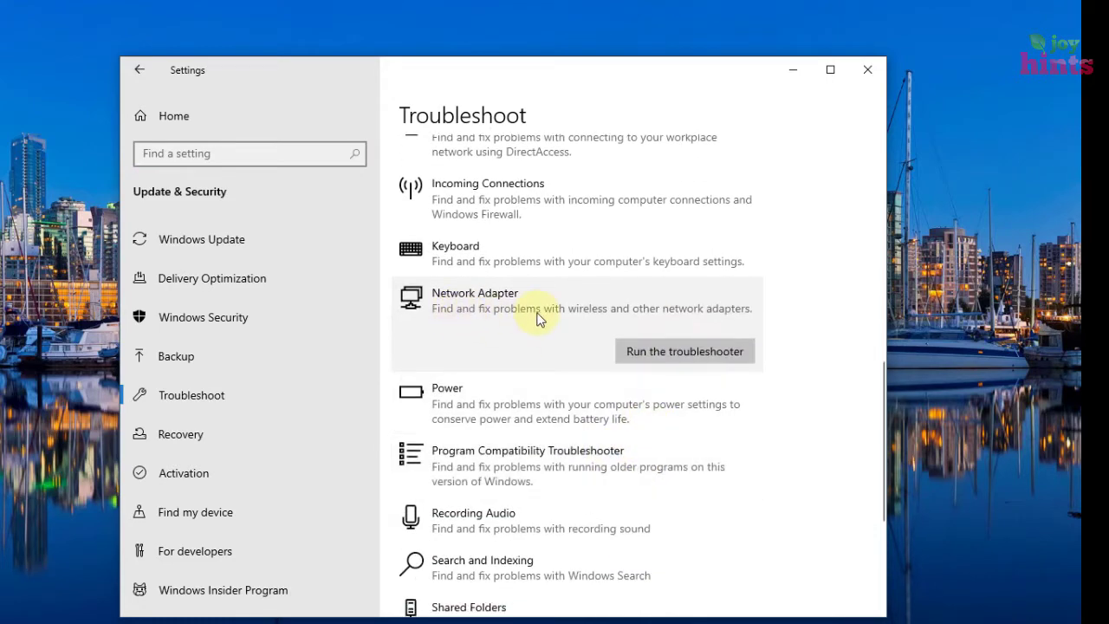
click(641, 354)
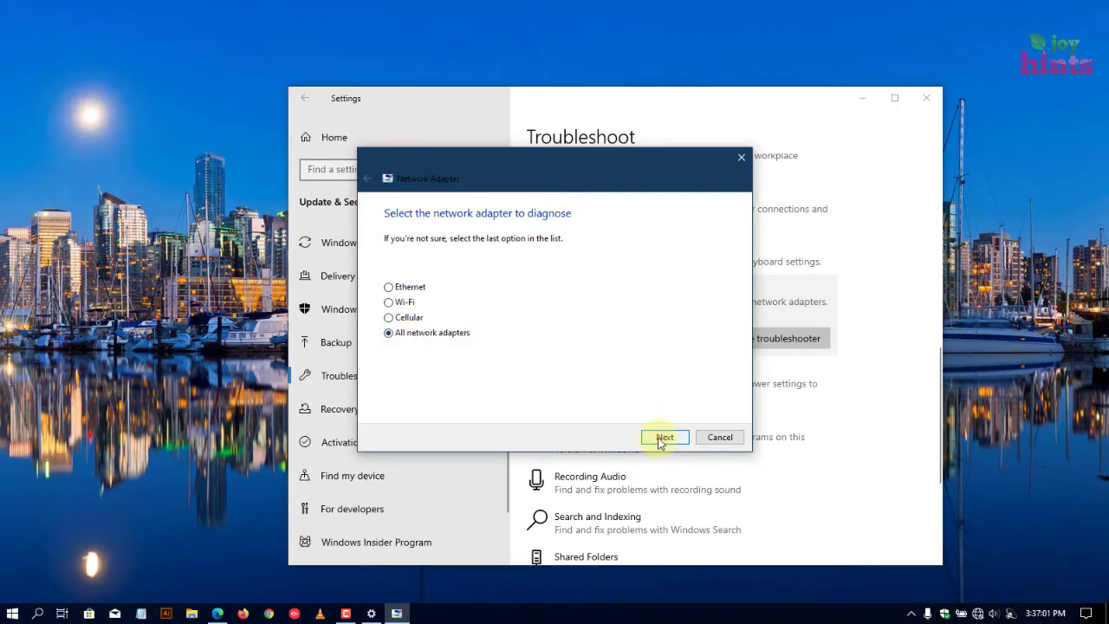
click(663, 438)
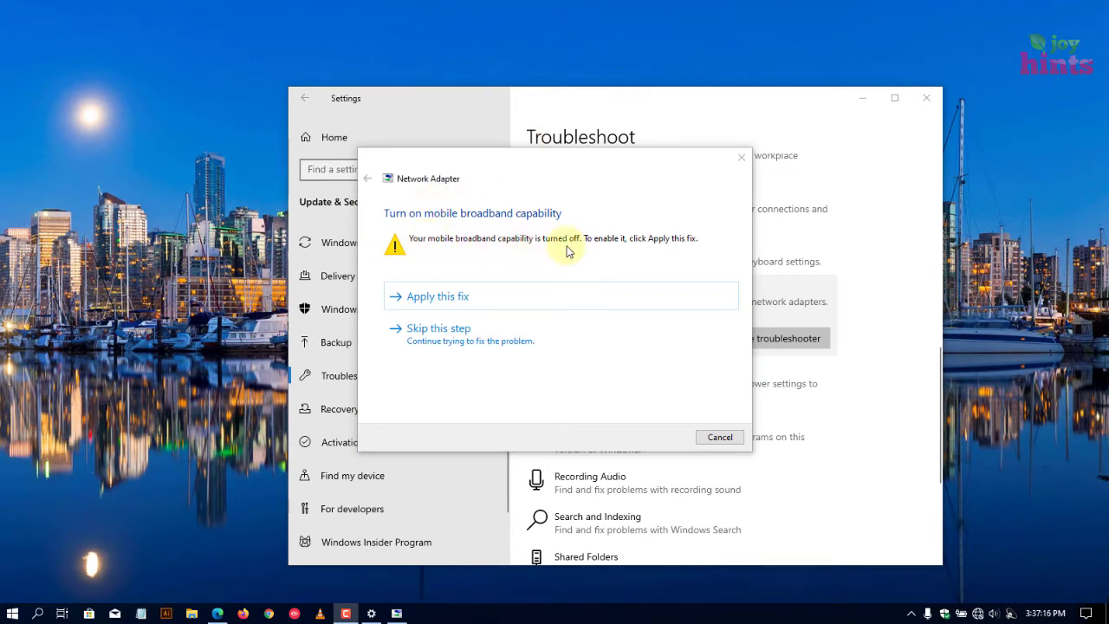
Apply the fix that turns on mobile broadband capability, then close the troubleshooter and Settings.
click(454, 305)
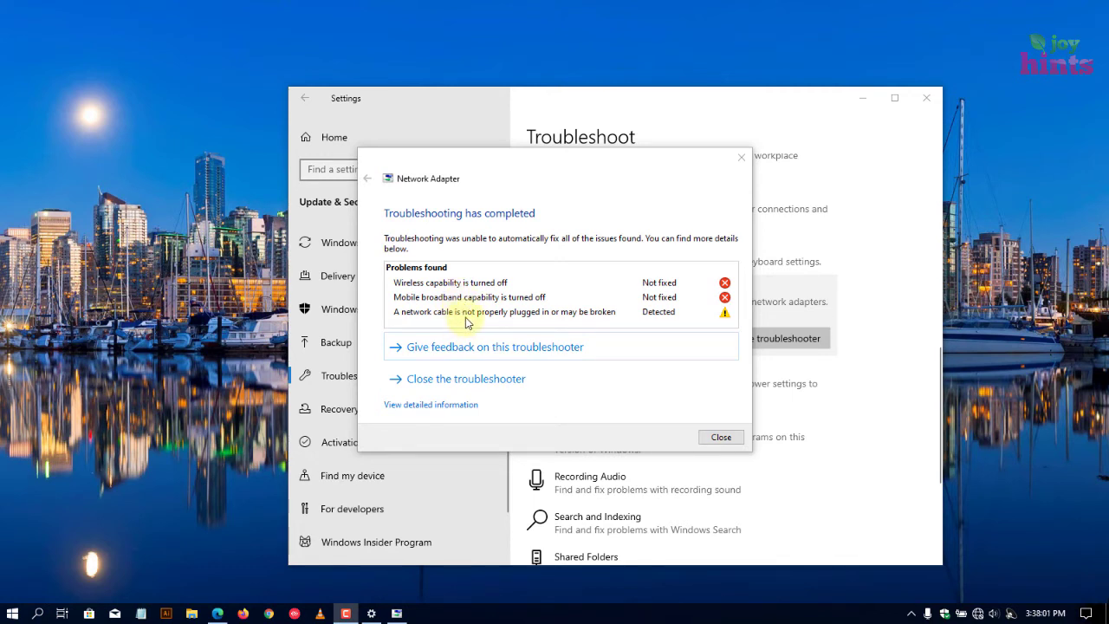
click(404, 312)
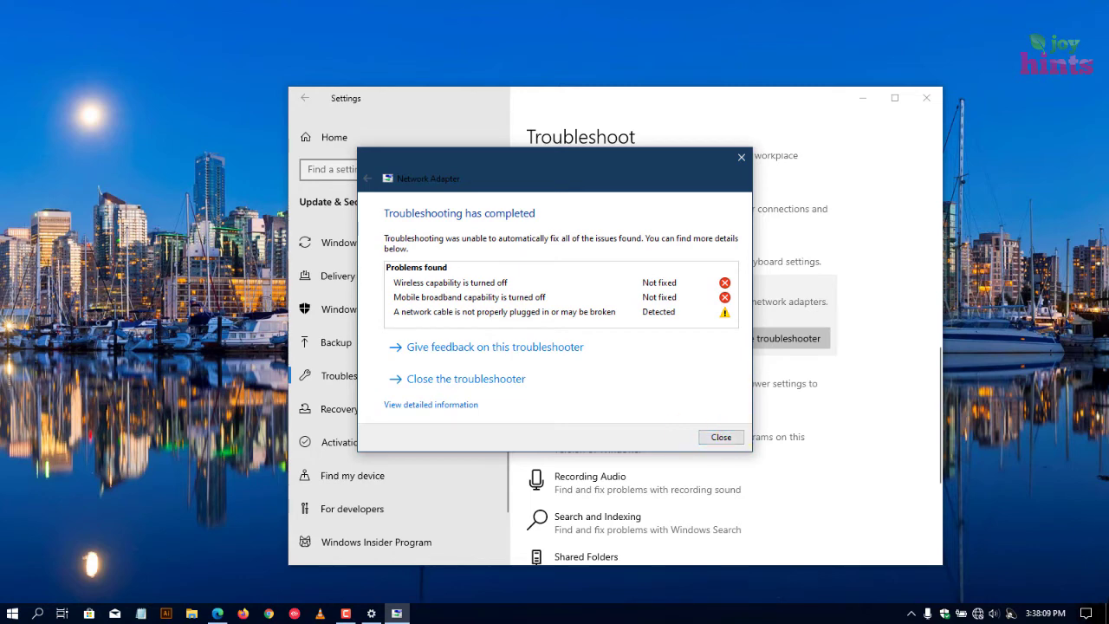
click(720, 438)
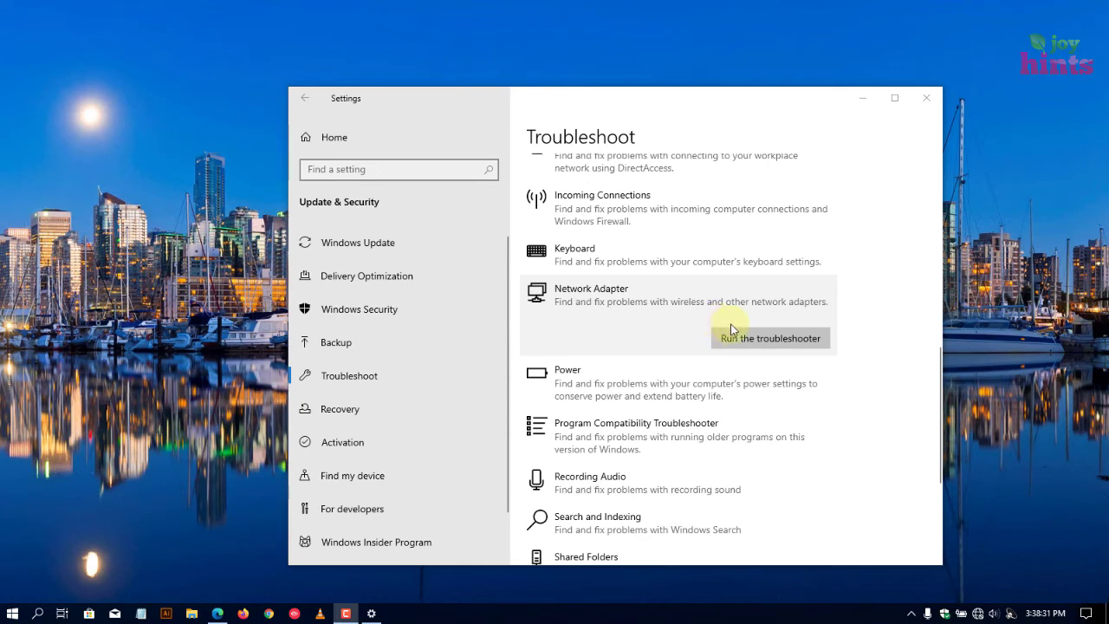
click(926, 98)
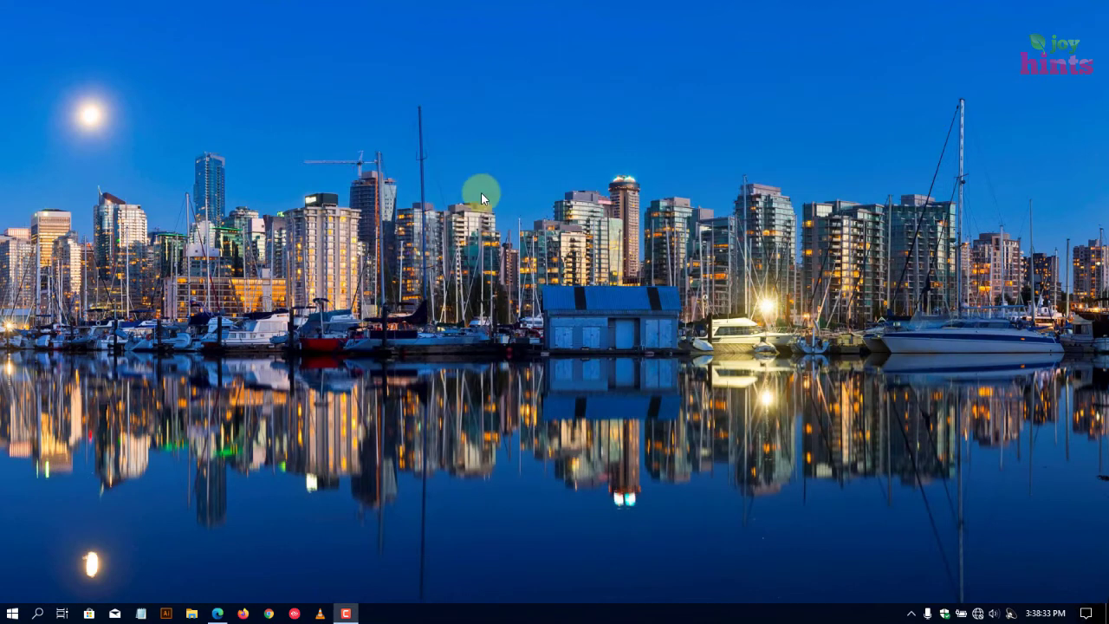